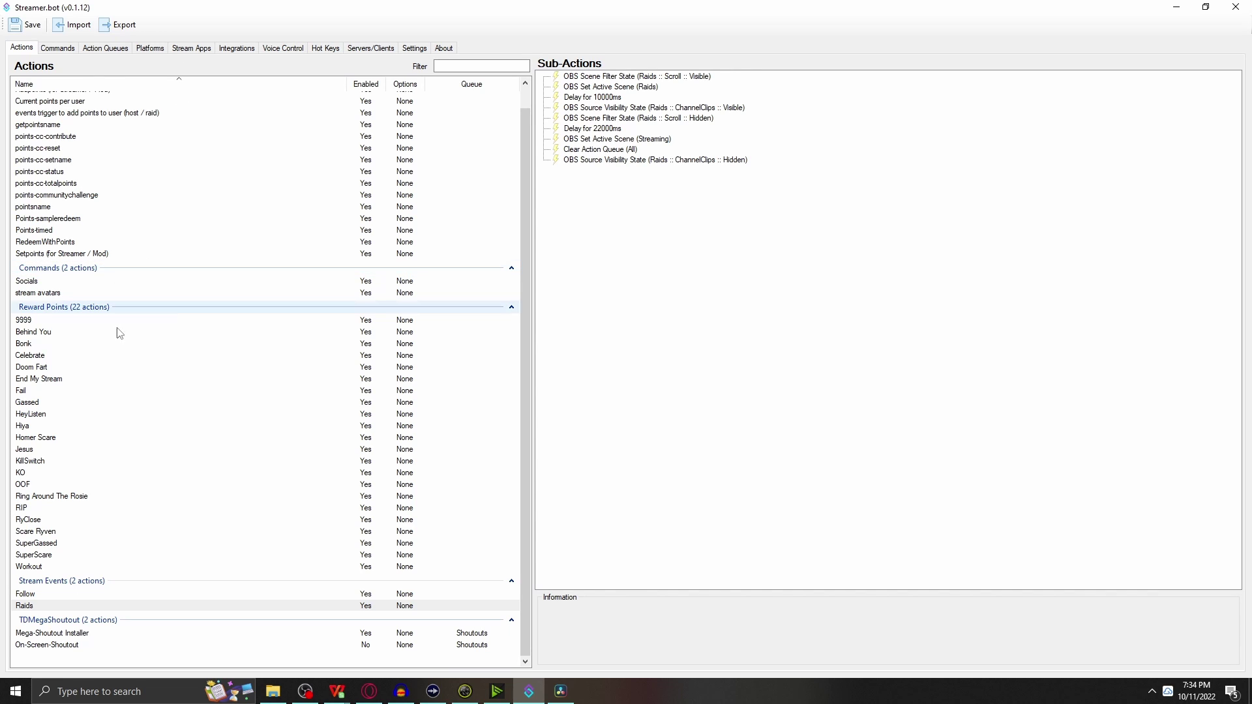
- Review the name, group and queue settings of the Raids action and leave them without saving
{"action": "double_click", "coordinate": [44, 606]}
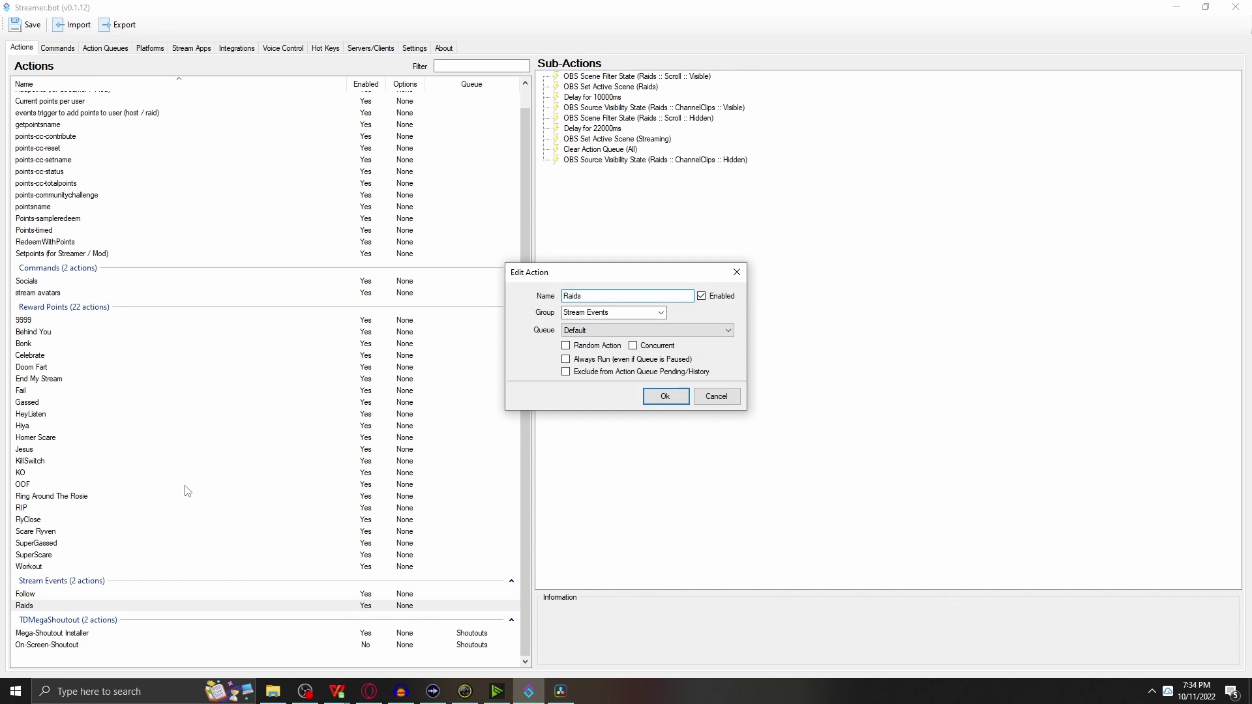
{"action": "left_click_drag", "start_coordinate": [666, 274], "coordinate": [727, 274]}
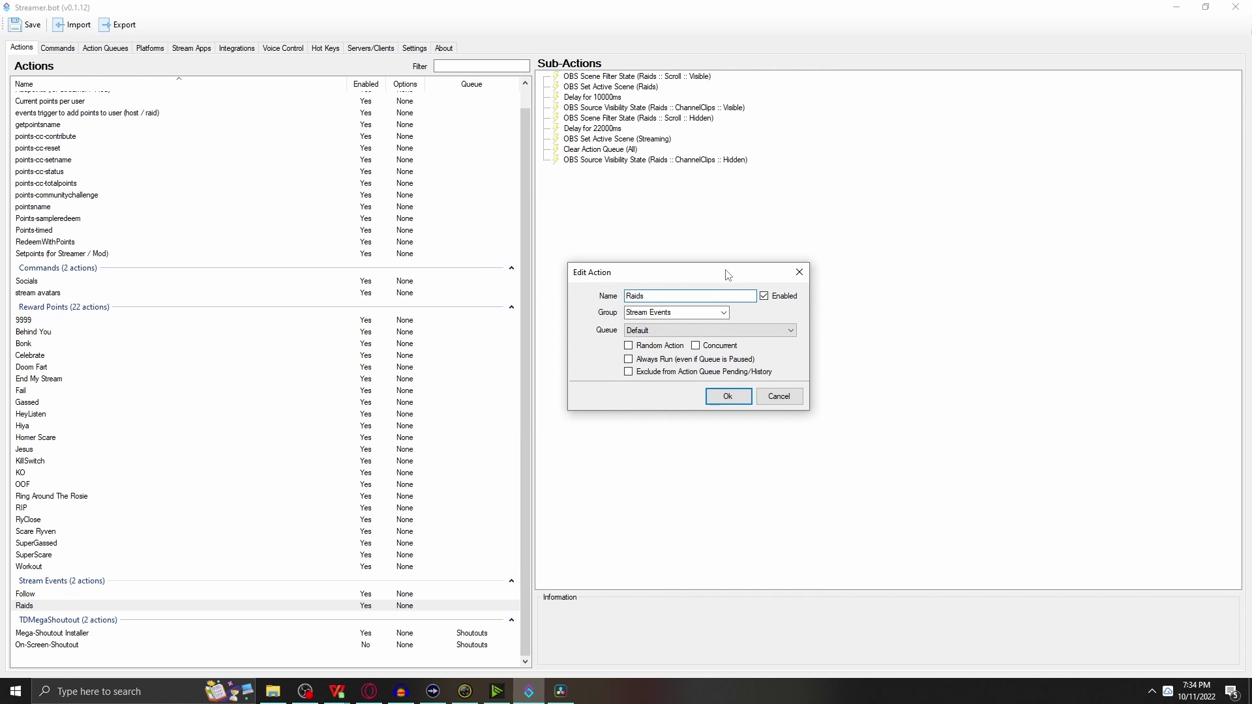
{"action": "left_click_drag", "start_coordinate": [645, 296], "coordinate": [565, 293]}
{"action": "left_click", "coordinate": [724, 313]}
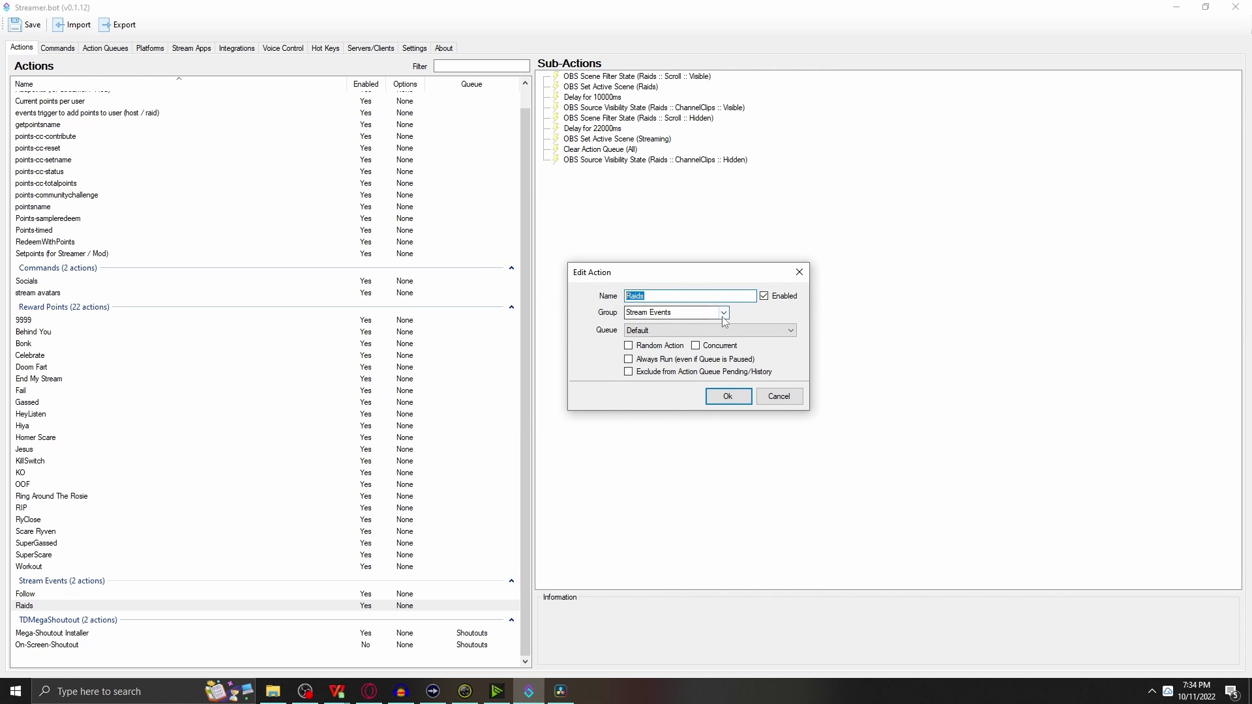
{"action": "left_click", "coordinate": [675, 313]}
{"action": "left_click", "coordinate": [694, 330]}
{"action": "left_click", "coordinate": [678, 326]}
{"action": "left_click", "coordinate": [779, 397]}
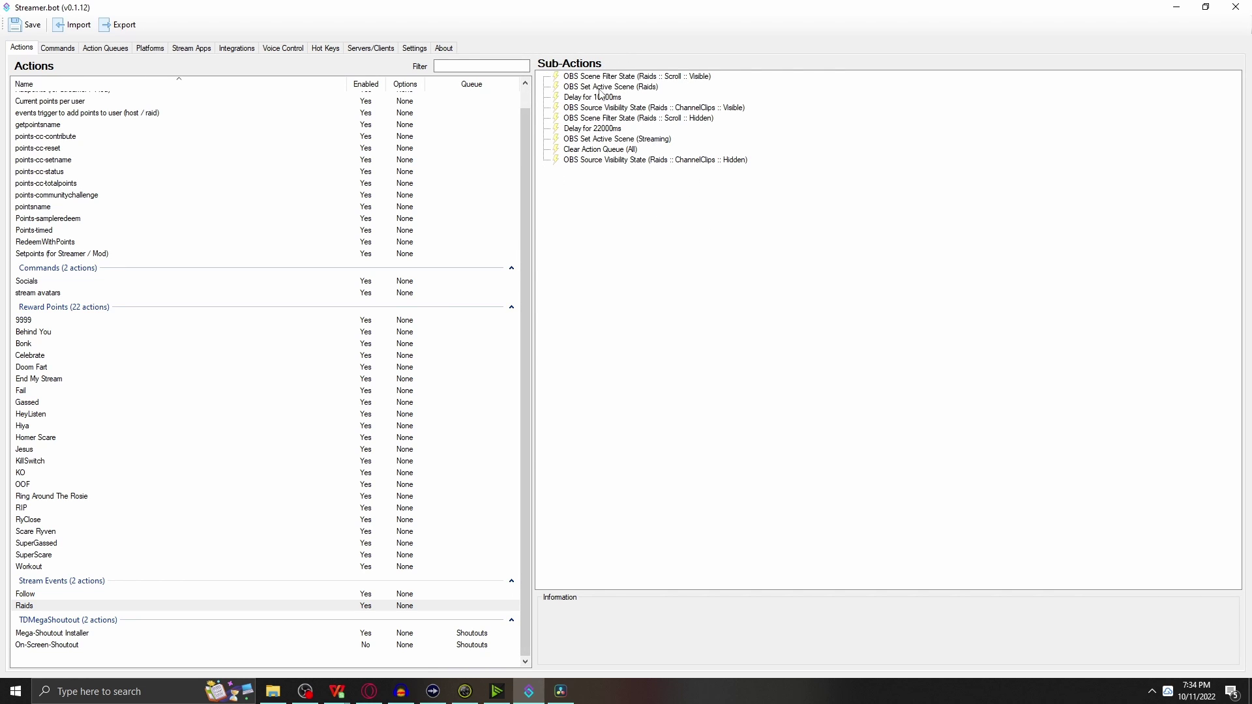
- Browse the OBS sub-action types that can be added to the Raids action
{"action": "right_click", "coordinate": [635, 251]}
{"action": "mouse_move", "coordinate": [688, 261]}
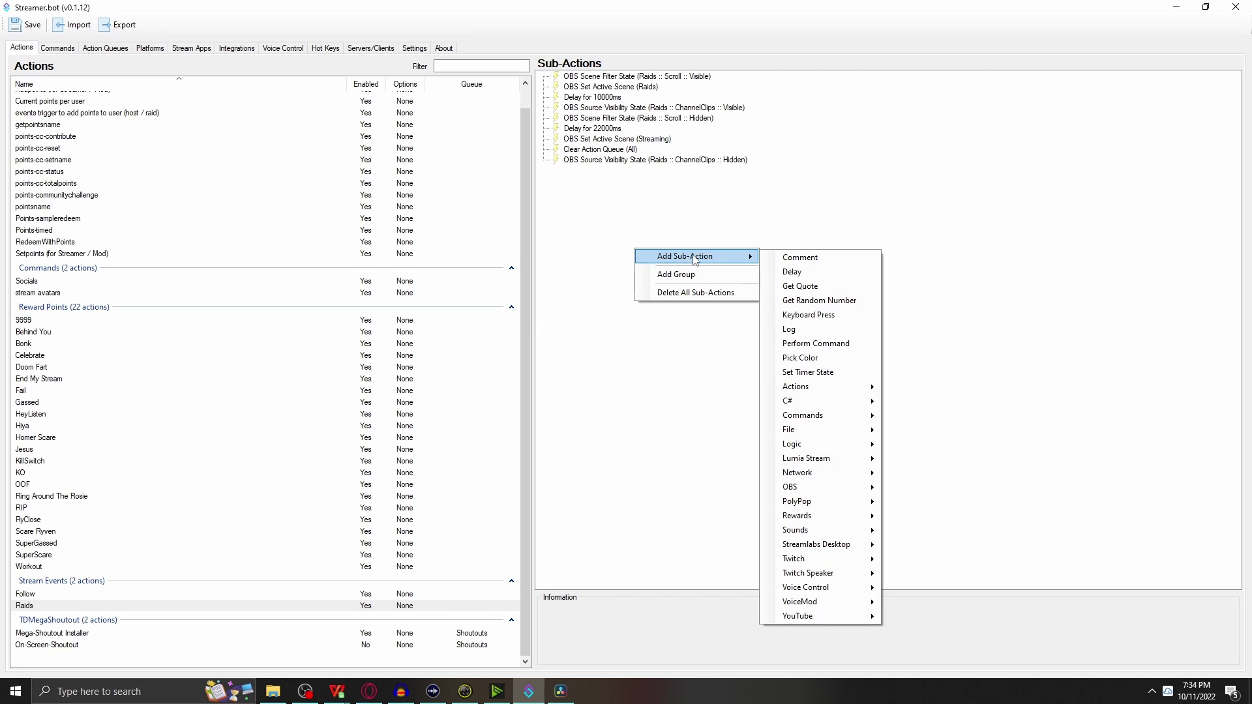
{"action": "mouse_move", "coordinate": [809, 491]}
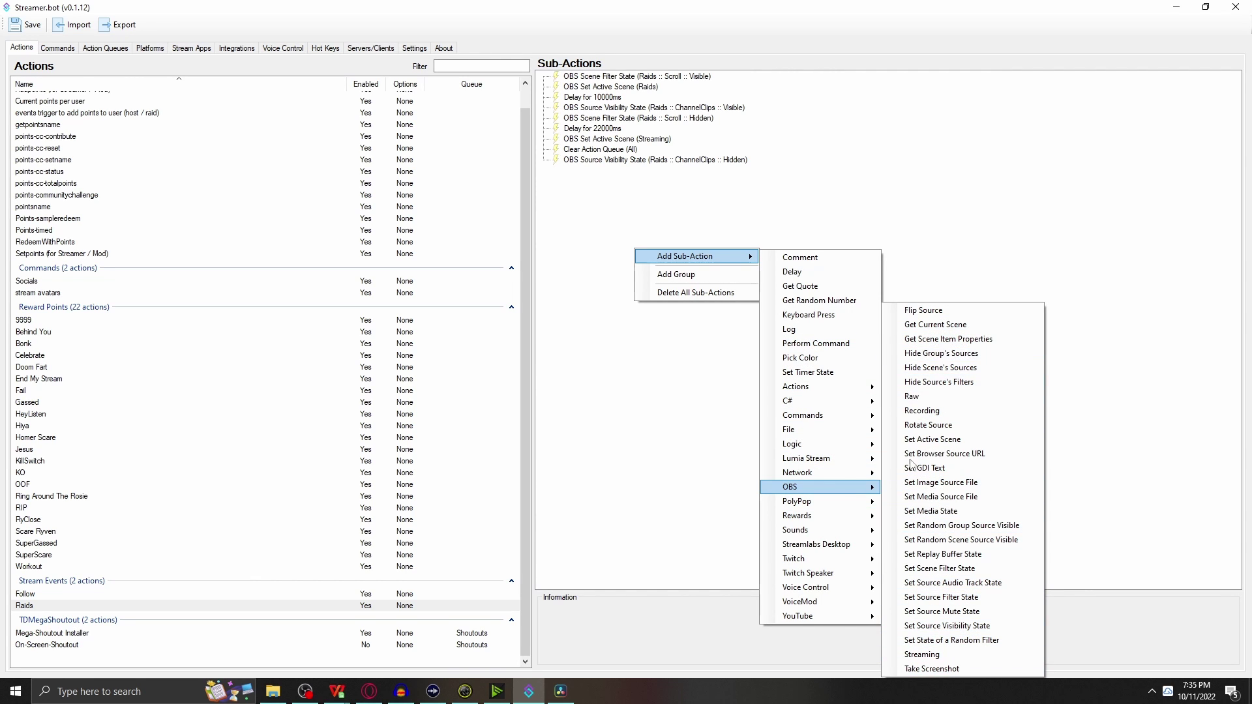
{"action": "left_click", "coordinate": [833, 187]}
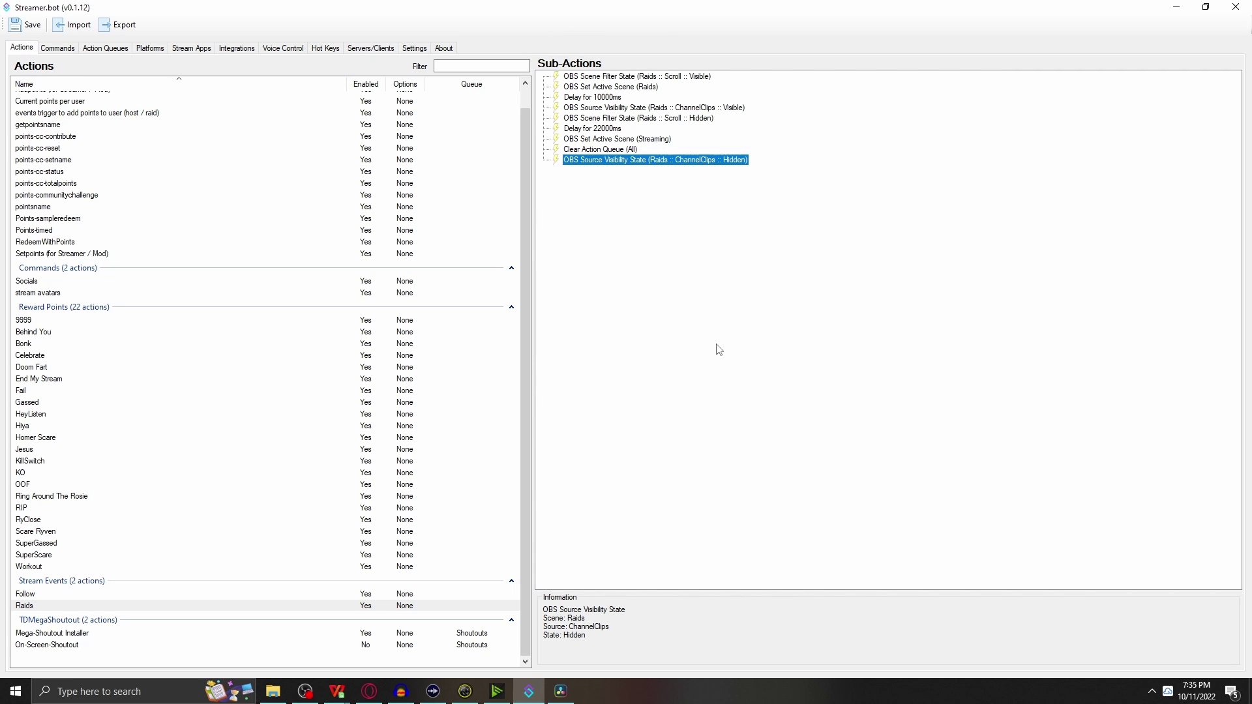
{"action": "left_click", "coordinate": [305, 691]}
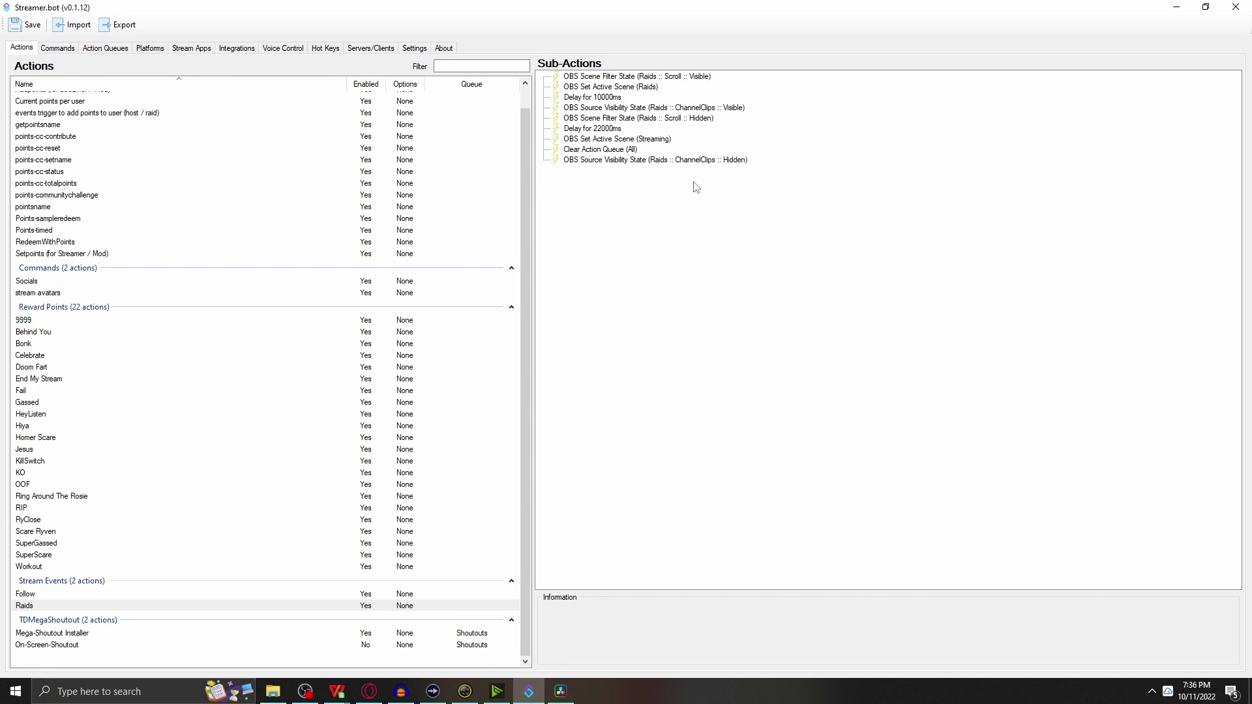
{"action": "right_click", "coordinate": [746, 160]}
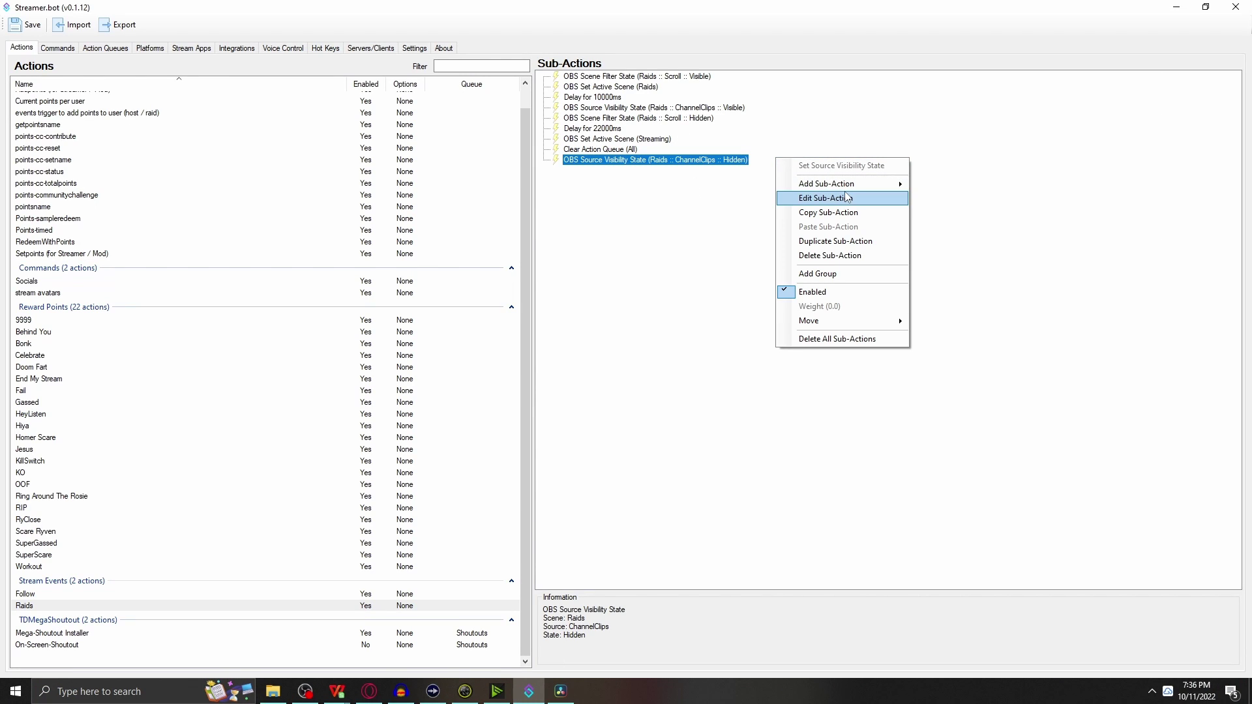
{"action": "mouse_move", "coordinate": [847, 183]}
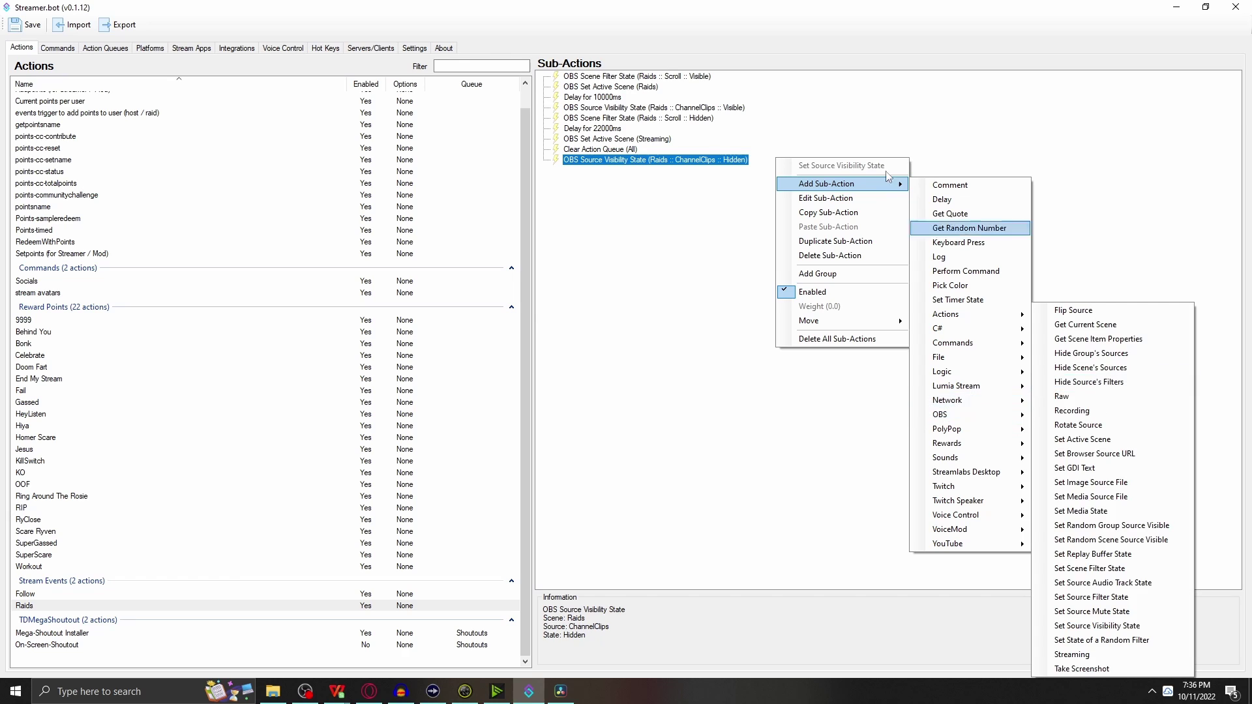
- Inspect the settings of the Raids action's sub-actions for the visible Scroll filter and the active Raids scene, without saving changes
{"action": "left_click", "coordinate": [624, 77]}
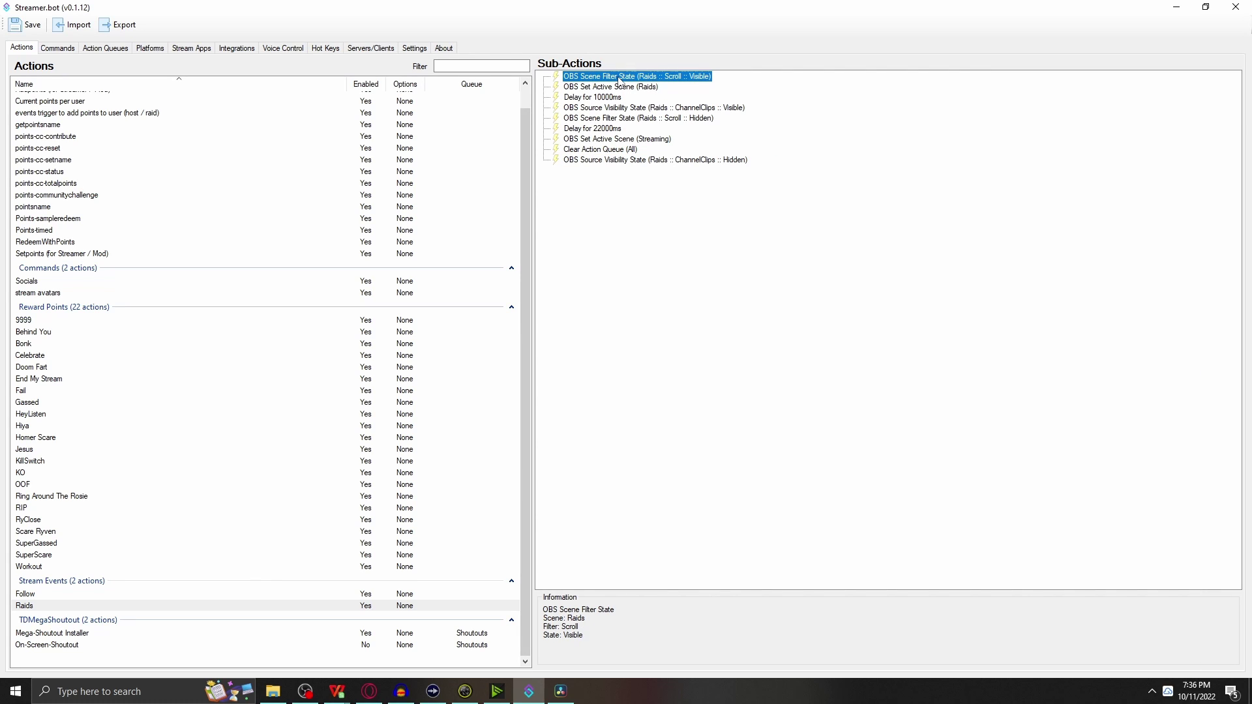
{"action": "double_click", "coordinate": [619, 80]}
{"action": "left_click_drag", "start_coordinate": [600, 284], "coordinate": [752, 292]}
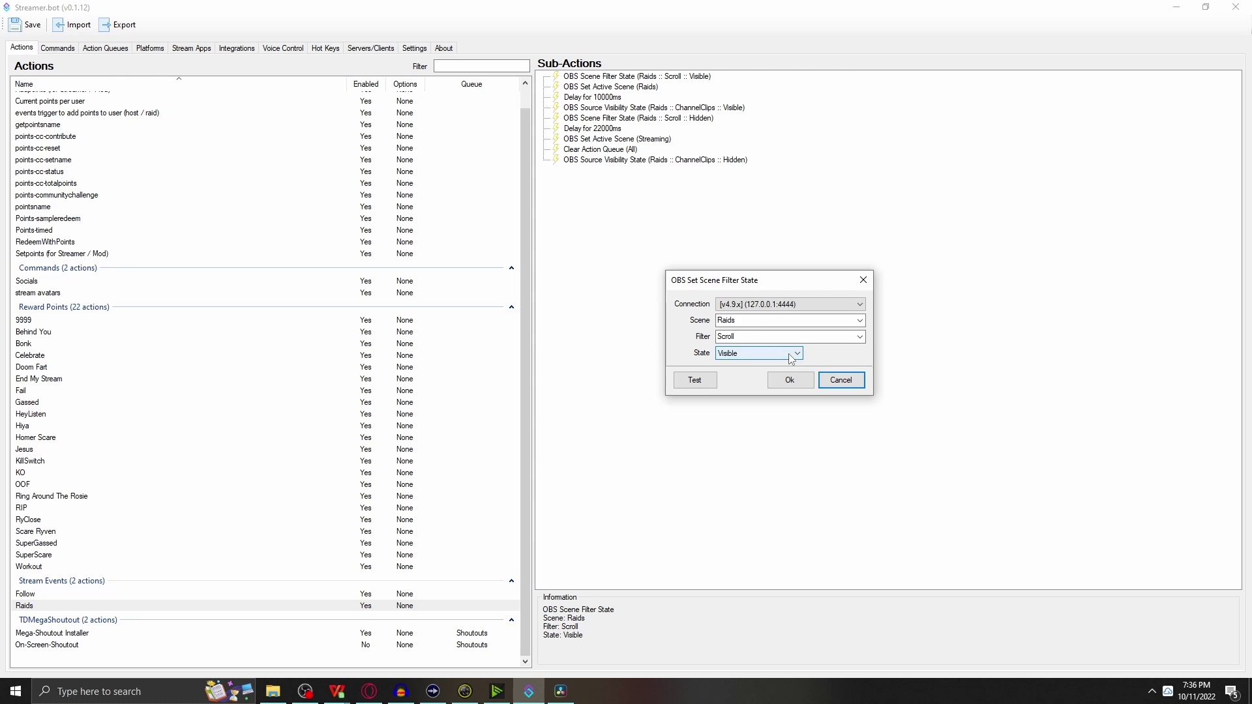
{"action": "left_click", "coordinate": [850, 380]}
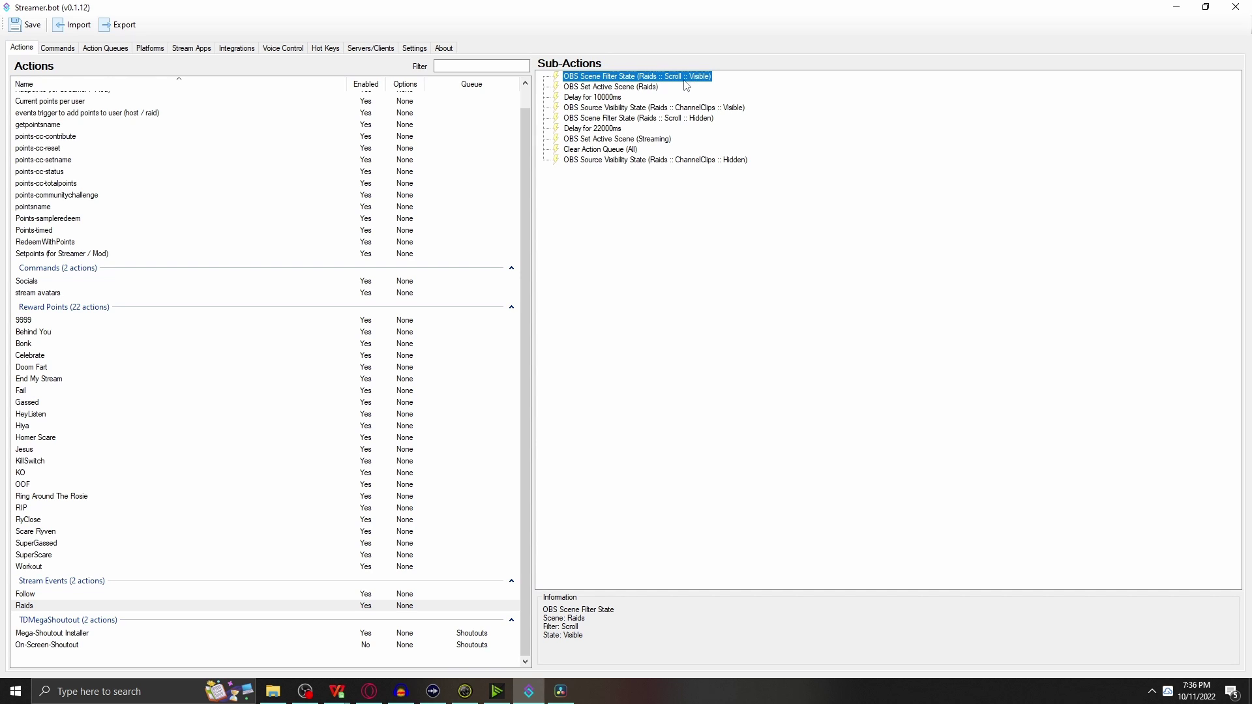
{"action": "left_click", "coordinate": [590, 90]}
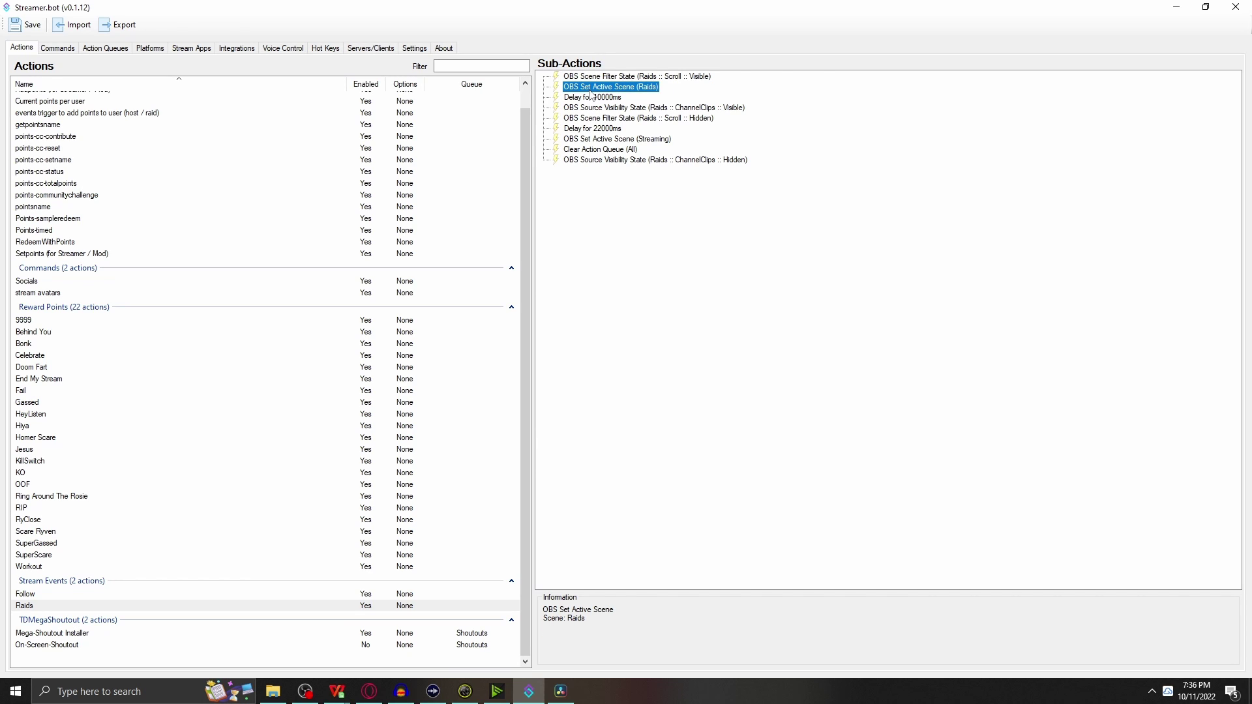
{"action": "double_click", "coordinate": [590, 92]}
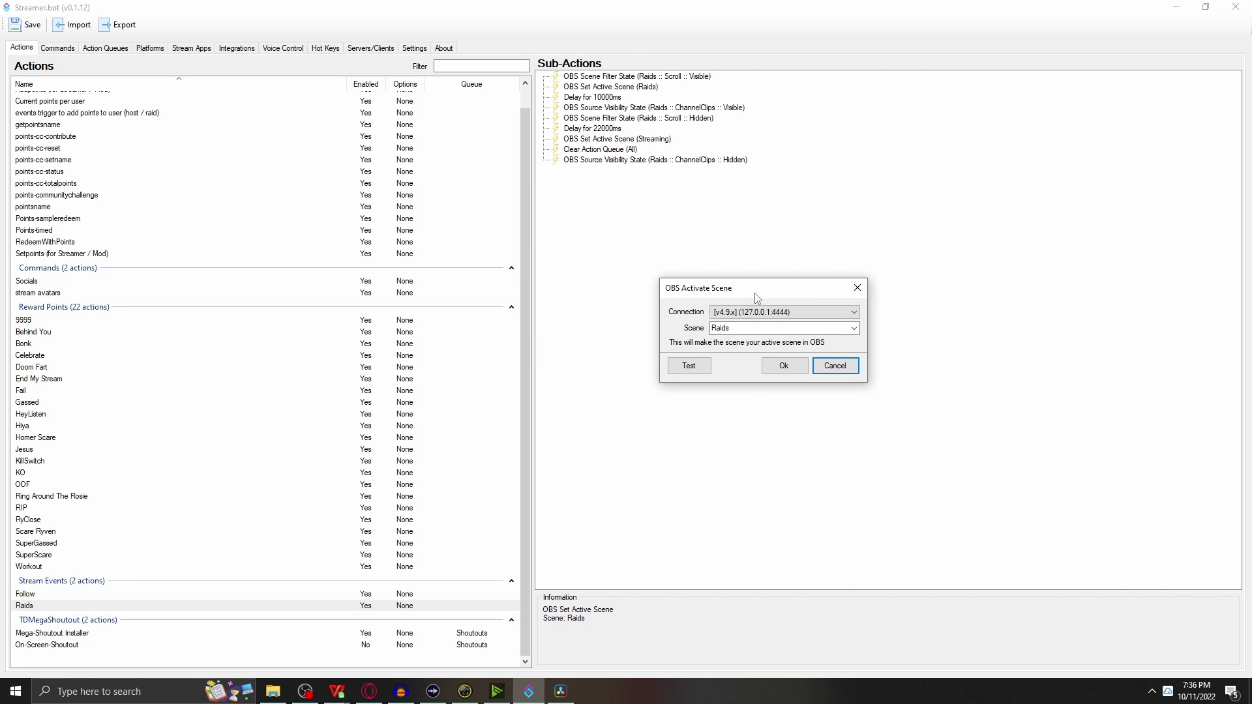
{"action": "left_click", "coordinate": [837, 365]}
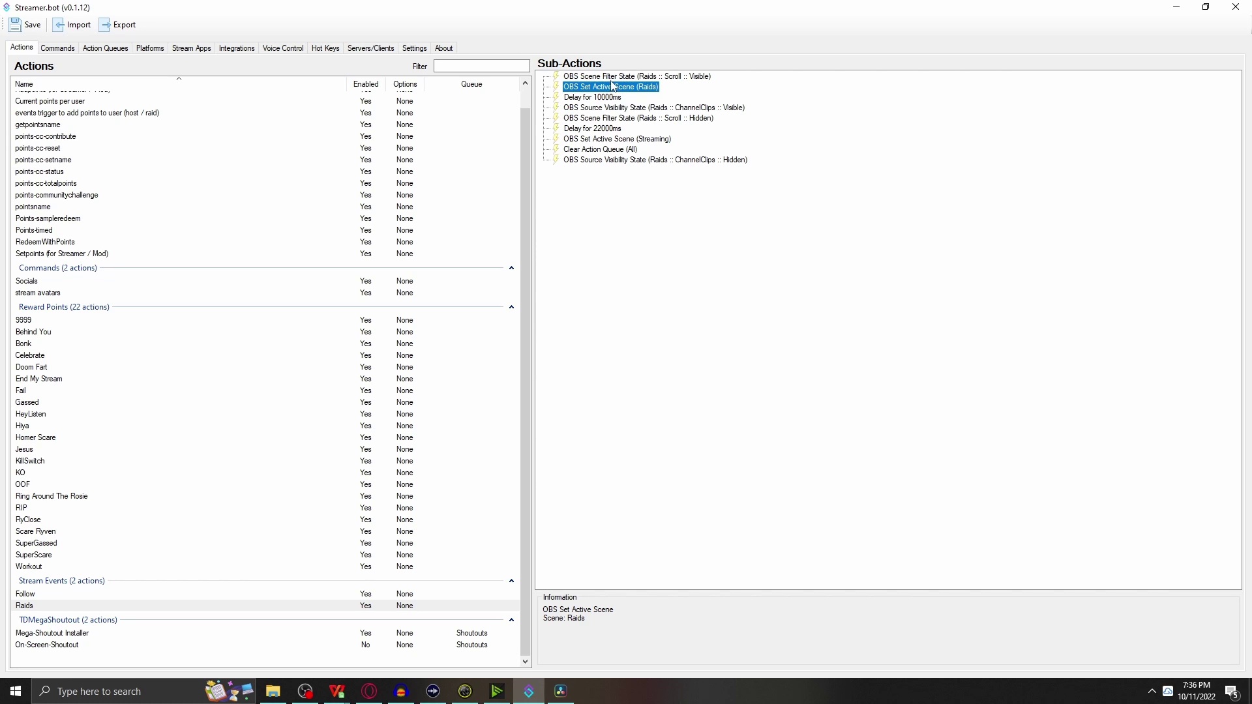
- Examine the remaining Raids sub-actions, from the 10000 ms delay through the ChannelClips visibility and Scroll filter to Clear Action Queue
{"action": "left_click", "coordinate": [684, 99]}
{"action": "left_click", "coordinate": [685, 109]}
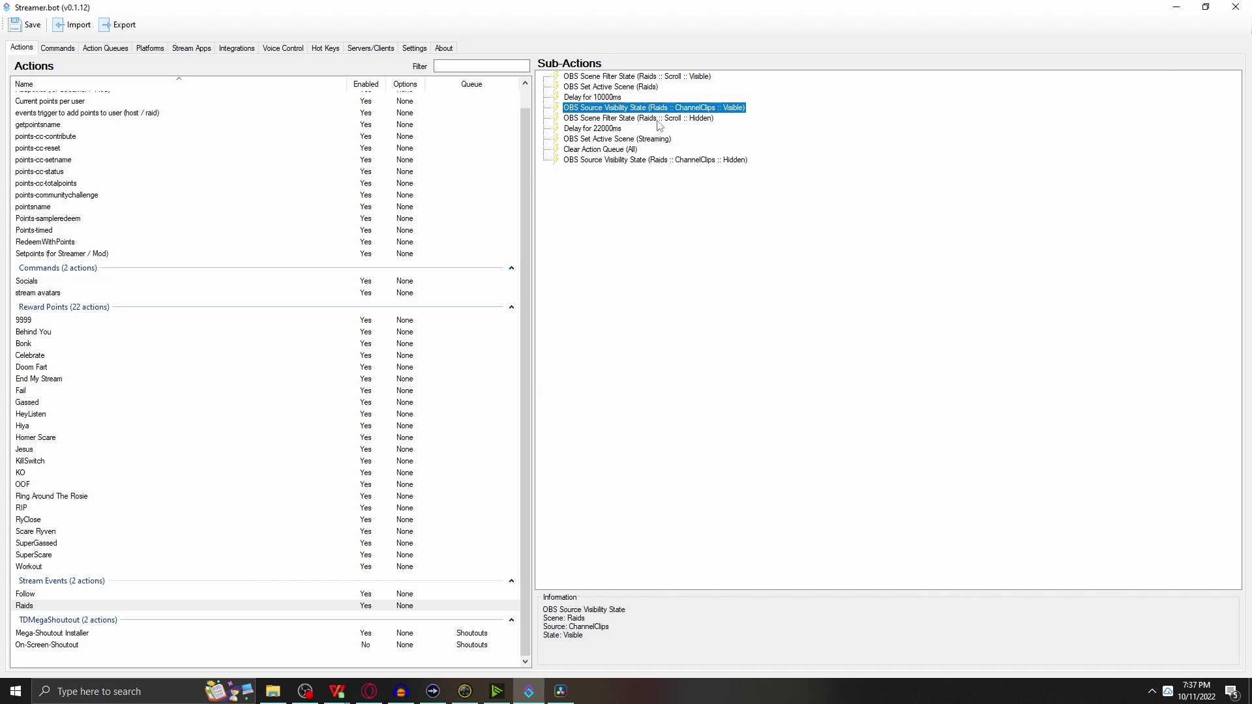
{"action": "left_click", "coordinate": [690, 121]}
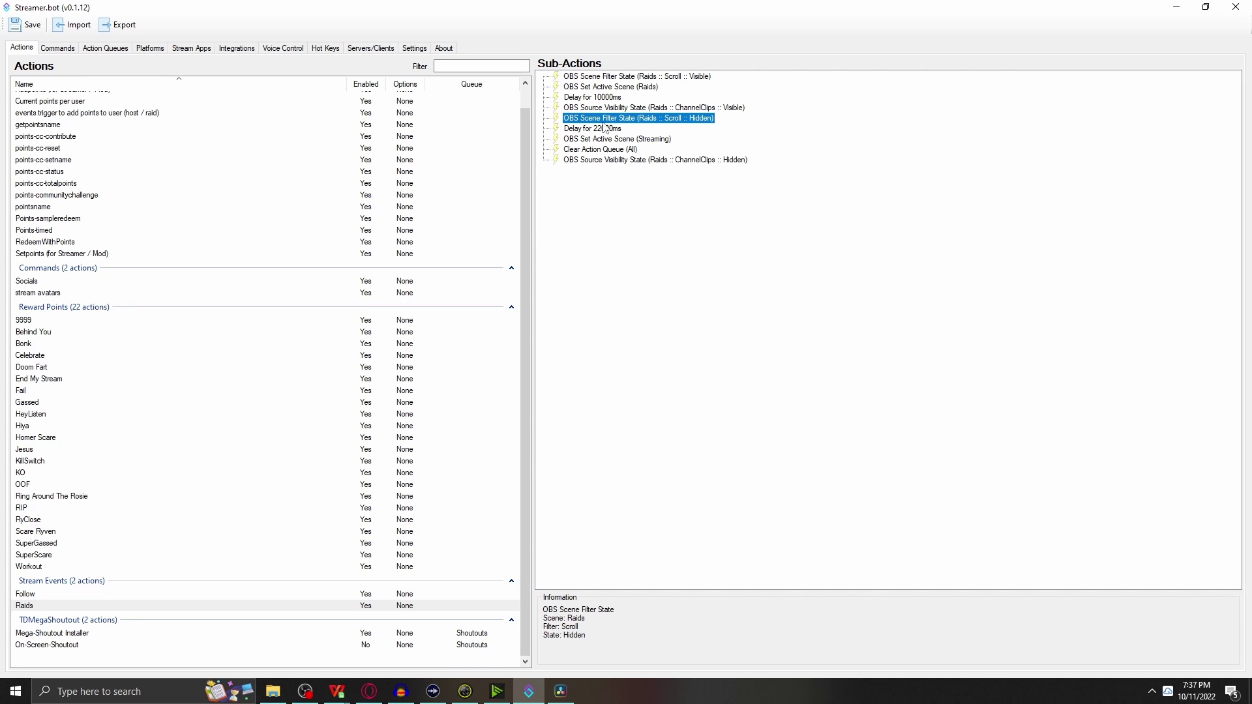
{"action": "left_click", "coordinate": [577, 108]}
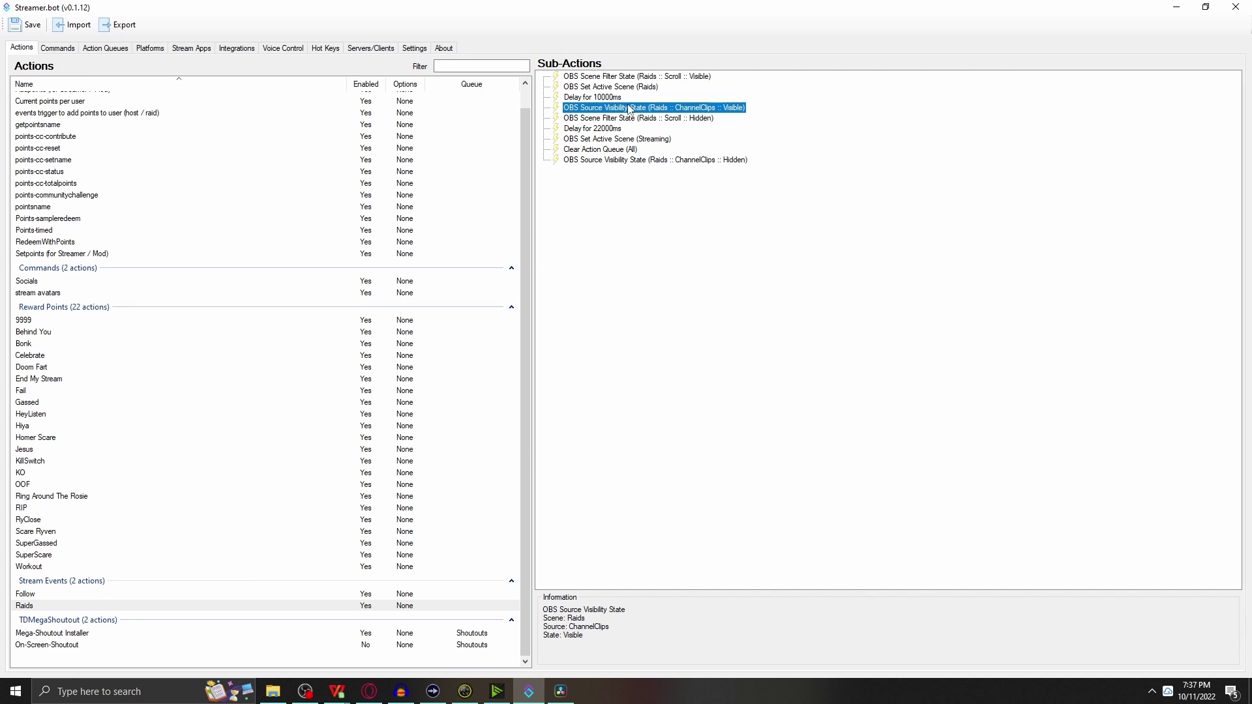
{"action": "key", "text": "Up"}
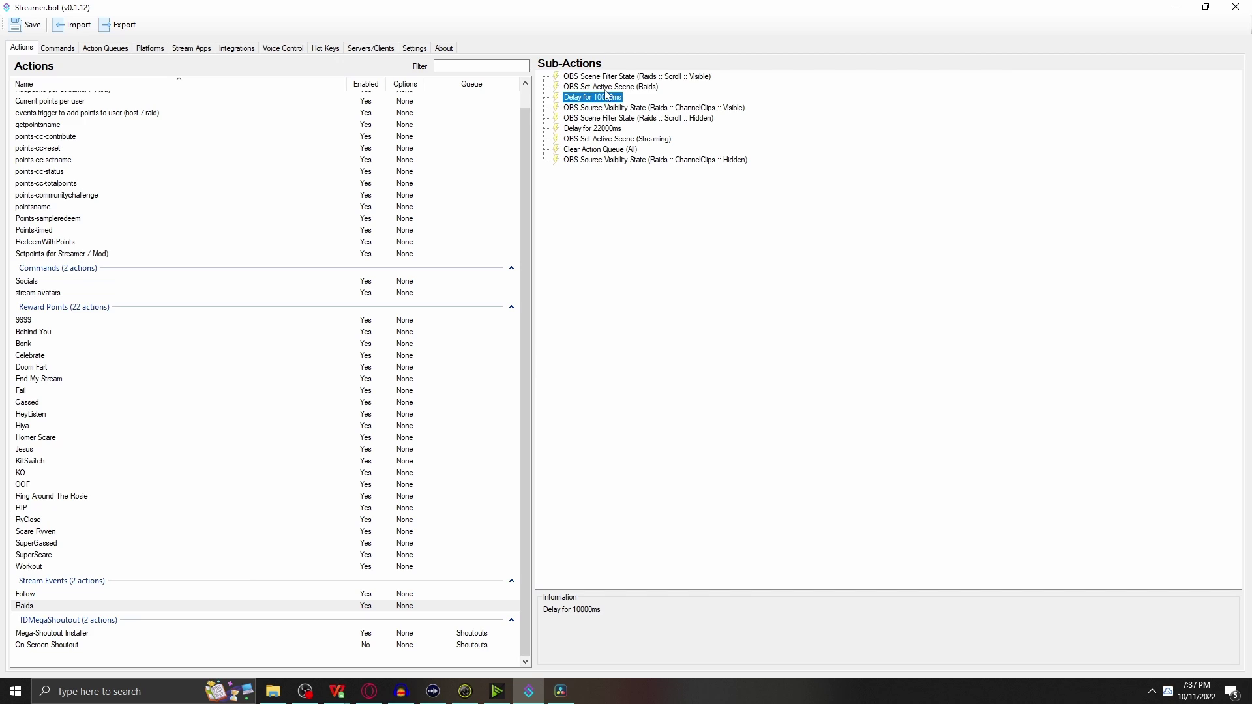
{"action": "left_click", "coordinate": [605, 138]}
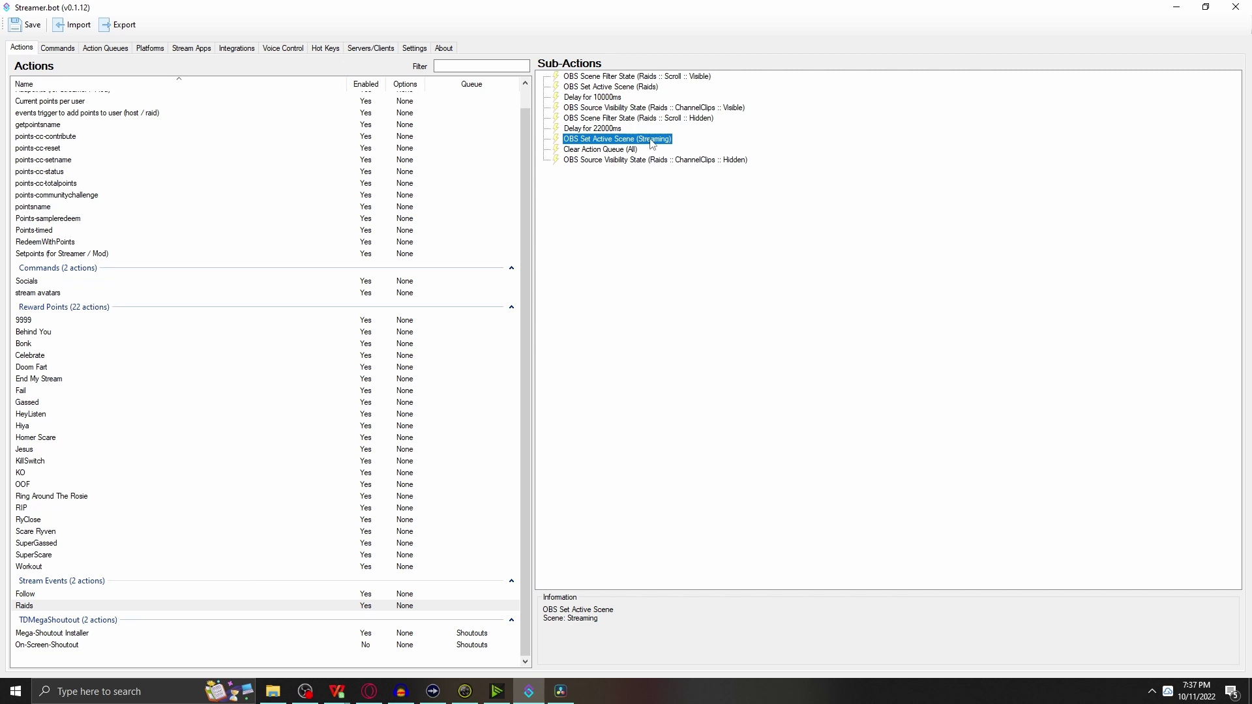
{"action": "left_click", "coordinate": [607, 150]}
- Check the pending actions queue and go back to the Raids action's last two sub-actions
{"action": "left_click", "coordinate": [88, 50]}
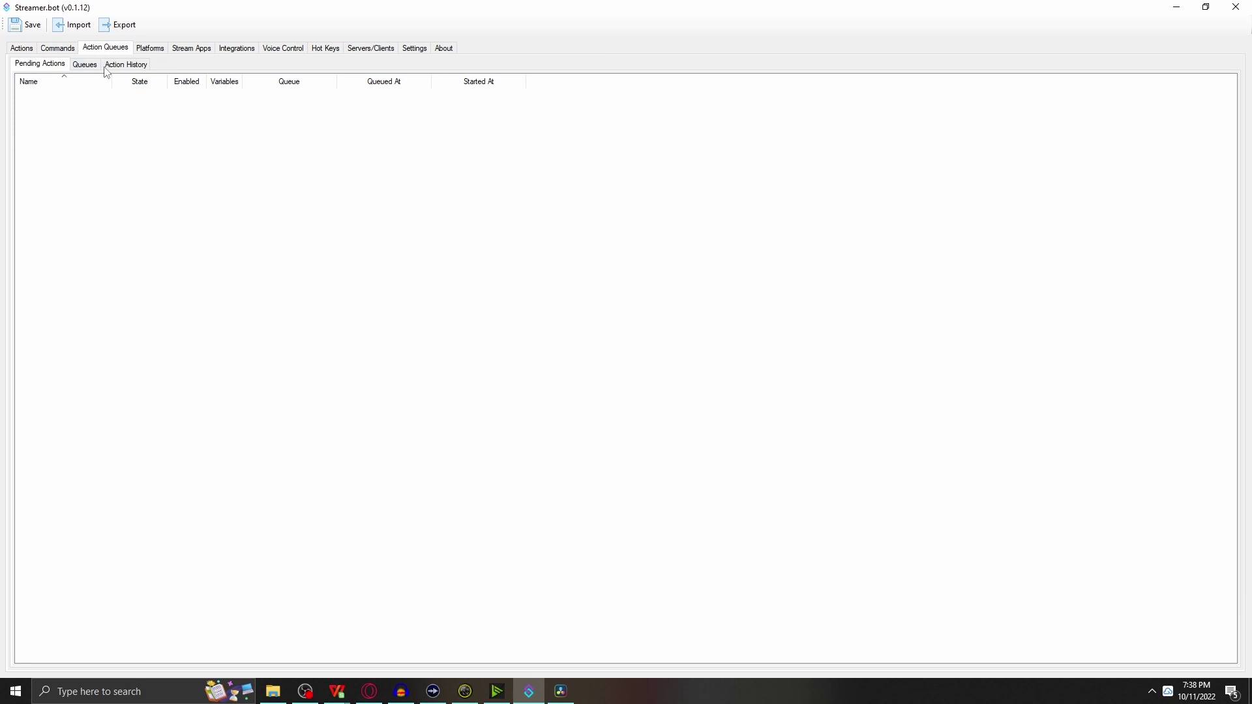
{"action": "left_click", "coordinate": [29, 52]}
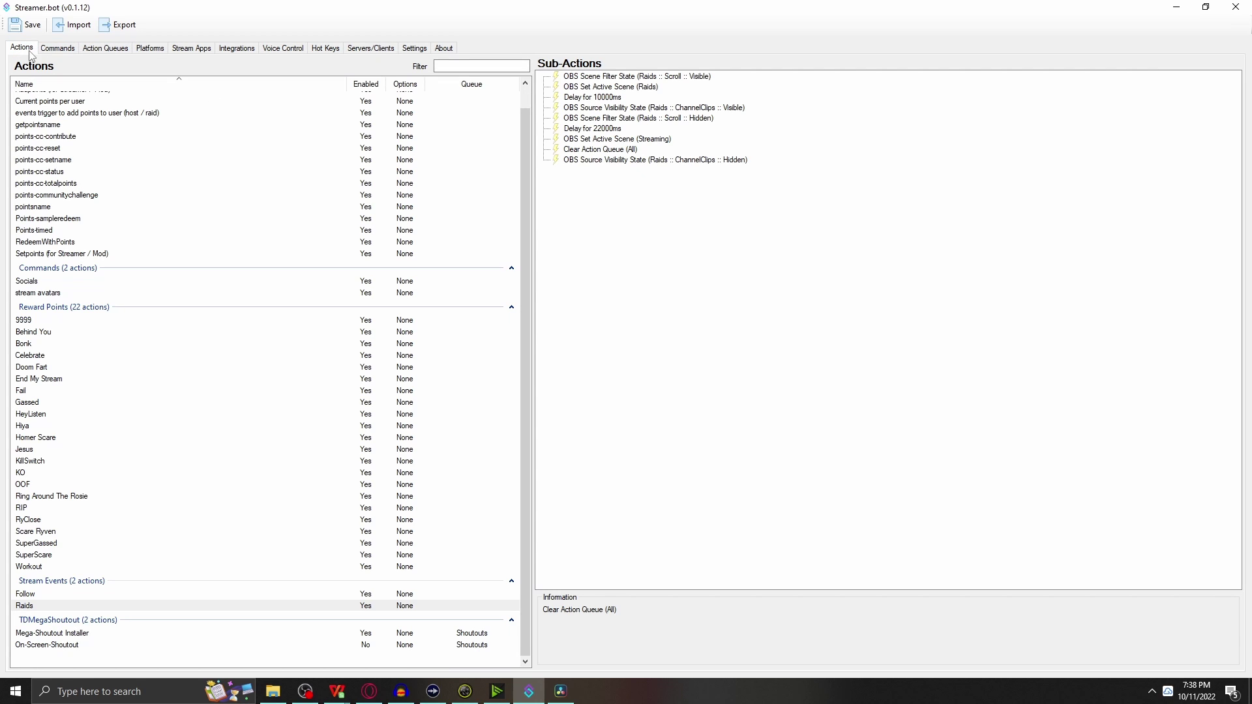
{"action": "left_click", "coordinate": [608, 153]}
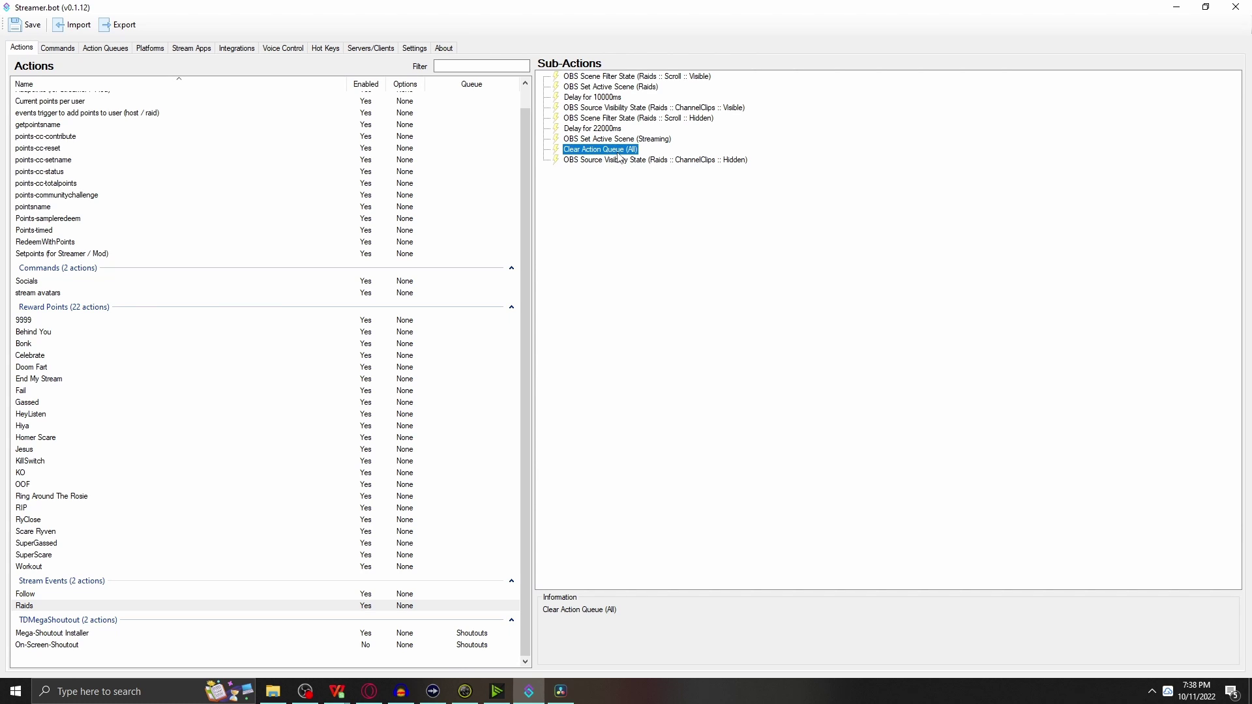
{"action": "left_click", "coordinate": [607, 161]}
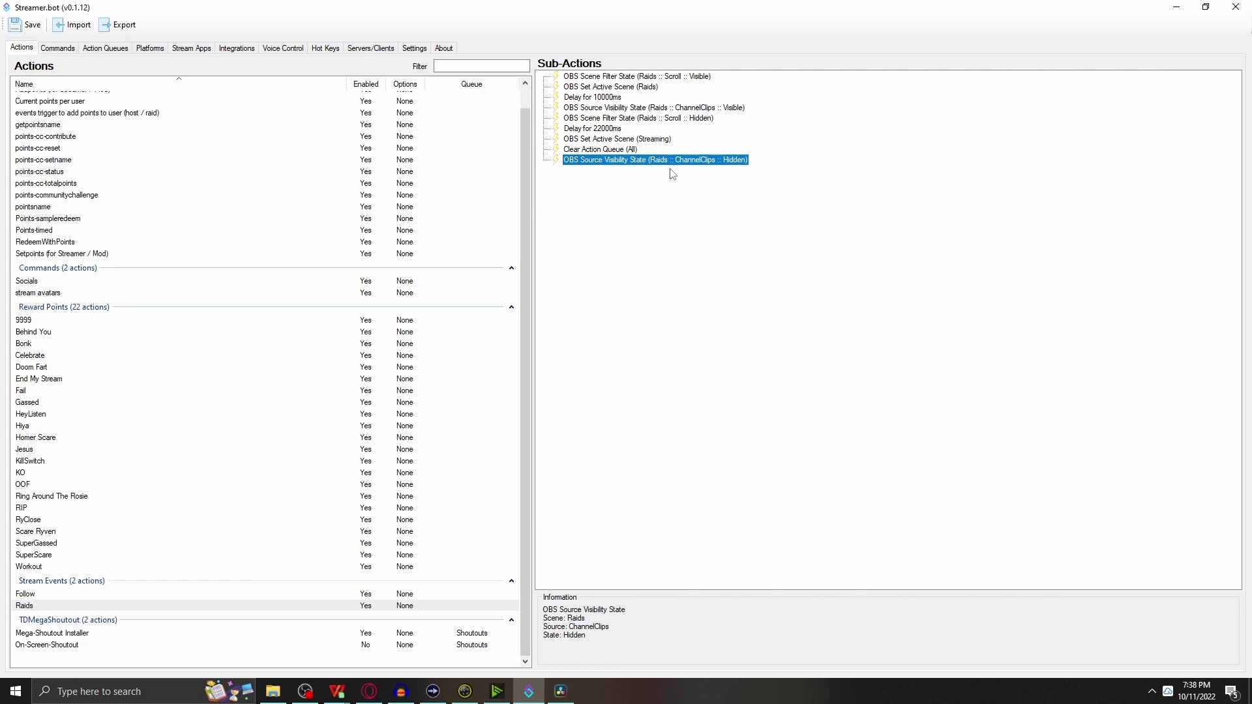
- Walk through the order of the Raids sub-actions, from showing the Scroll filter to hiding the ChannelClips source
{"action": "left_click", "coordinate": [705, 77]}
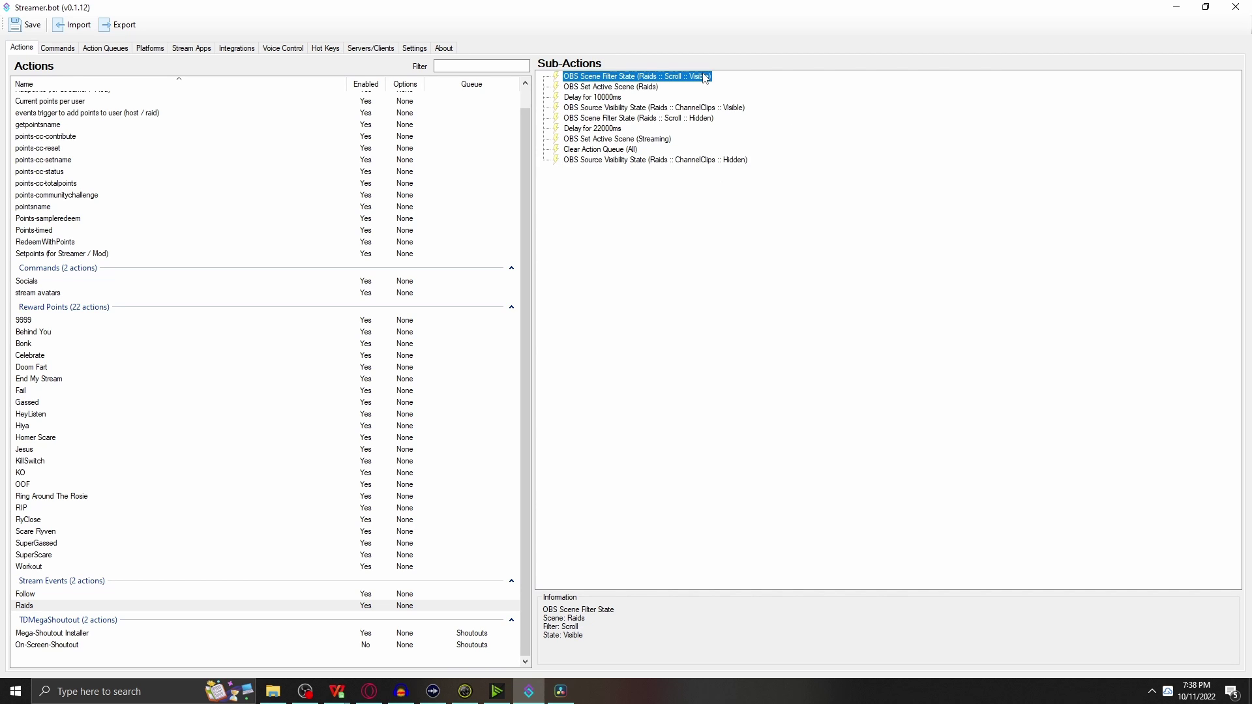
{"action": "left_click", "coordinate": [637, 87]}
{"action": "left_click", "coordinate": [620, 107]}
{"action": "left_click", "coordinate": [616, 97]}
{"action": "left_click", "coordinate": [608, 118]}
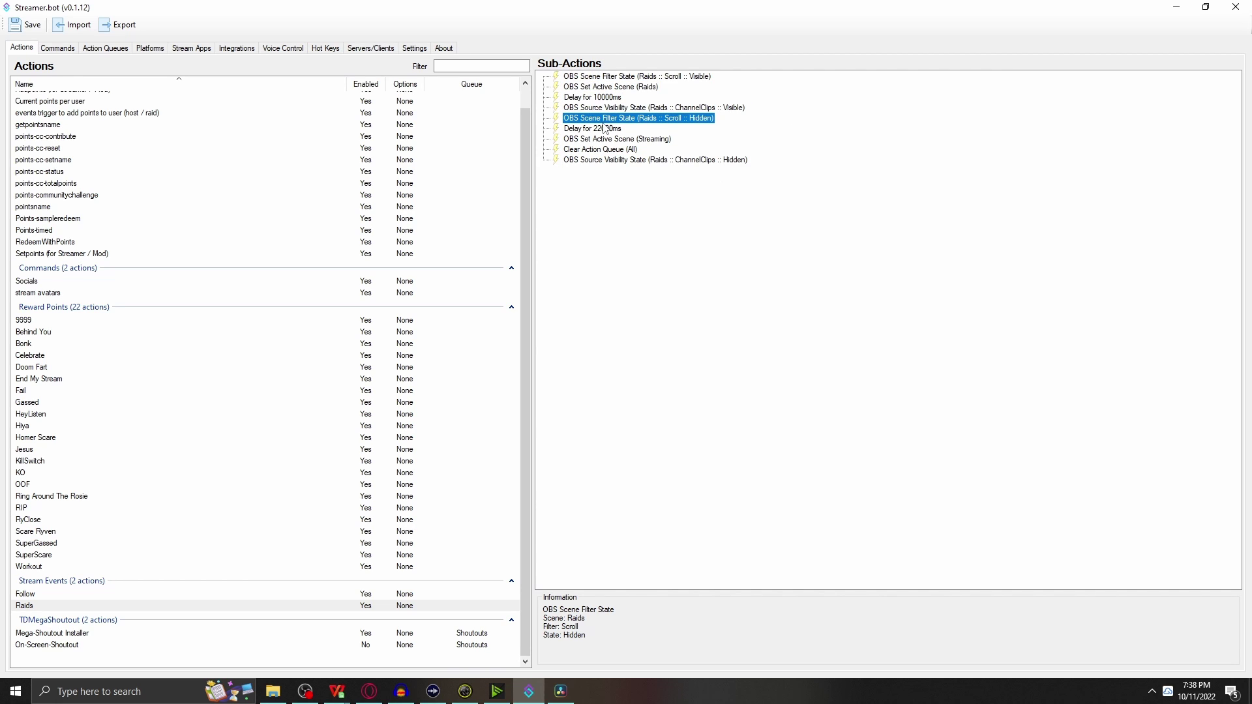
{"action": "left_click", "coordinate": [601, 139]}
{"action": "left_click", "coordinate": [606, 161]}
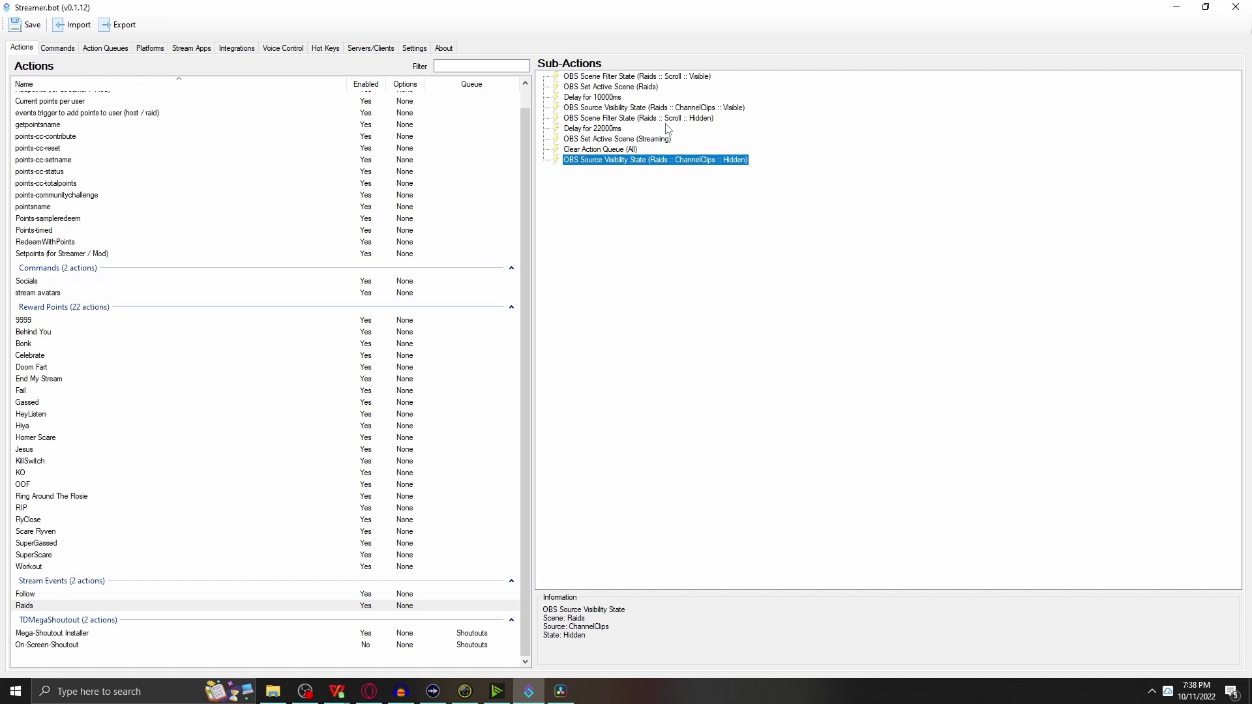
{"action": "left_click", "coordinate": [702, 77]}
{"action": "left_click", "coordinate": [674, 107]}
{"action": "left_click", "coordinate": [644, 139]}
{"action": "left_click", "coordinate": [623, 160]}
{"action": "left_click", "coordinate": [600, 180]}
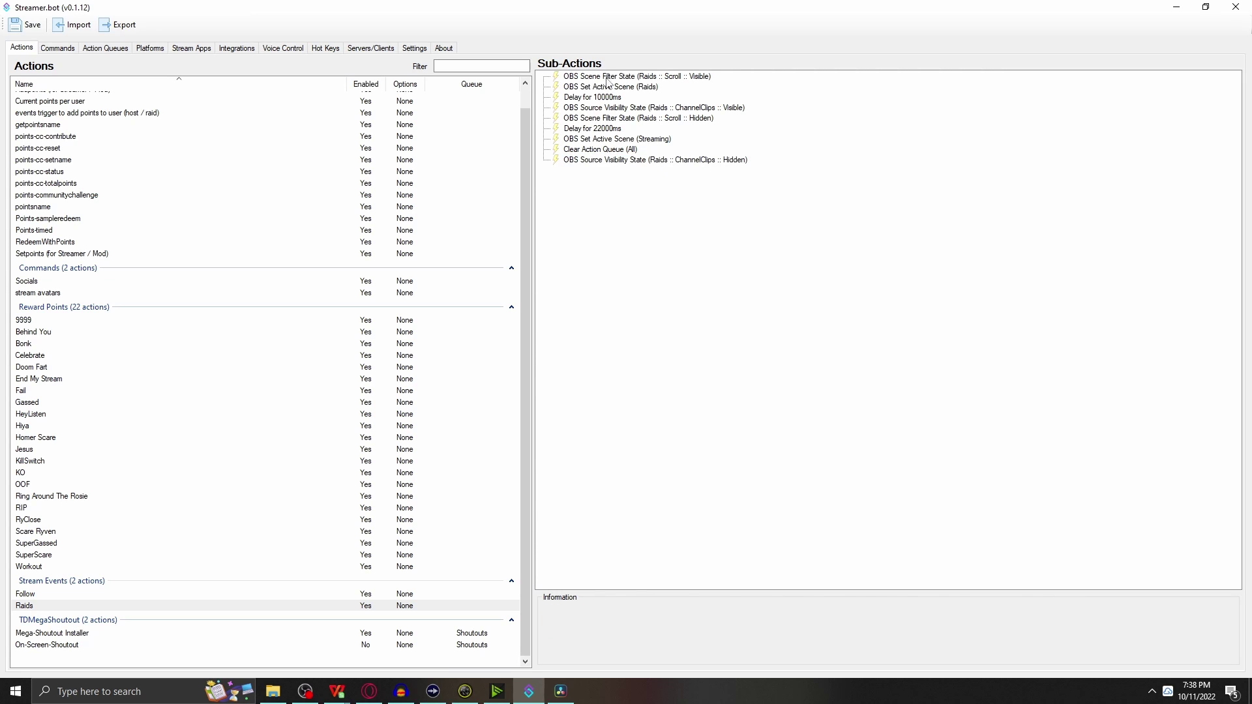
- Examine the Raids scene activation and the two delay sub-actions in the Raids action
{"action": "left_click", "coordinate": [609, 87]}
{"action": "left_click", "coordinate": [618, 97]}
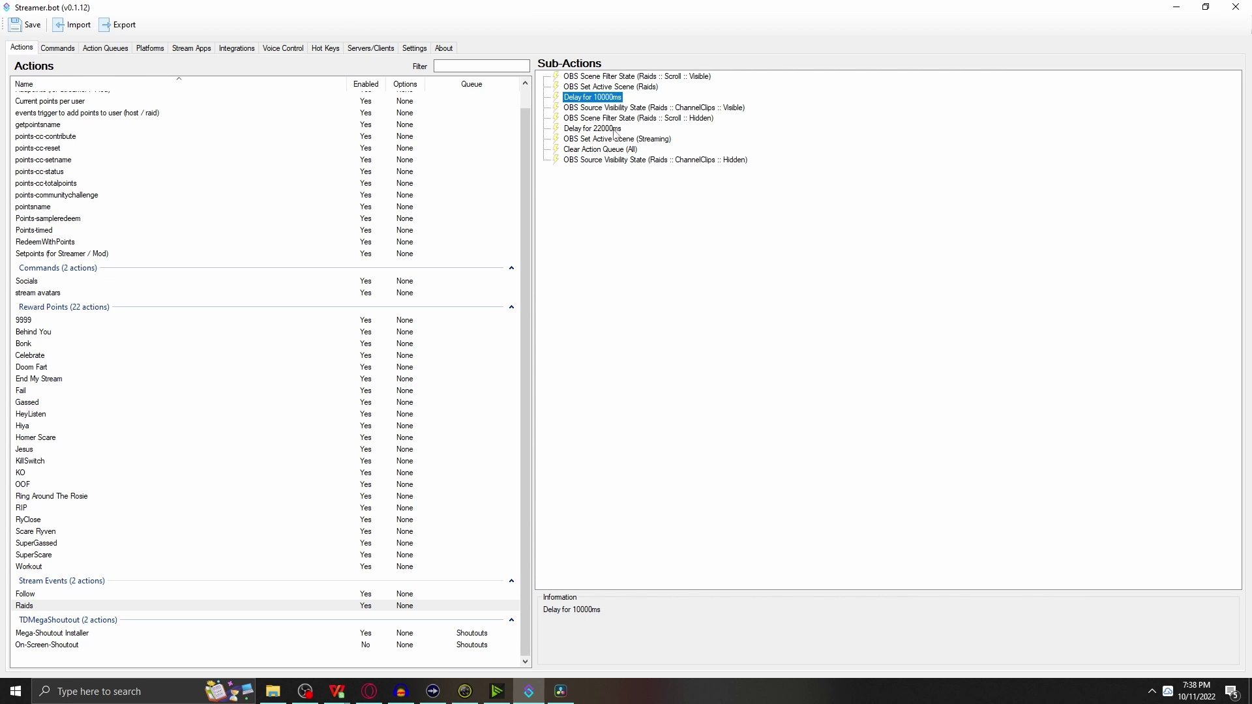
{"action": "left_click", "coordinate": [601, 129]}
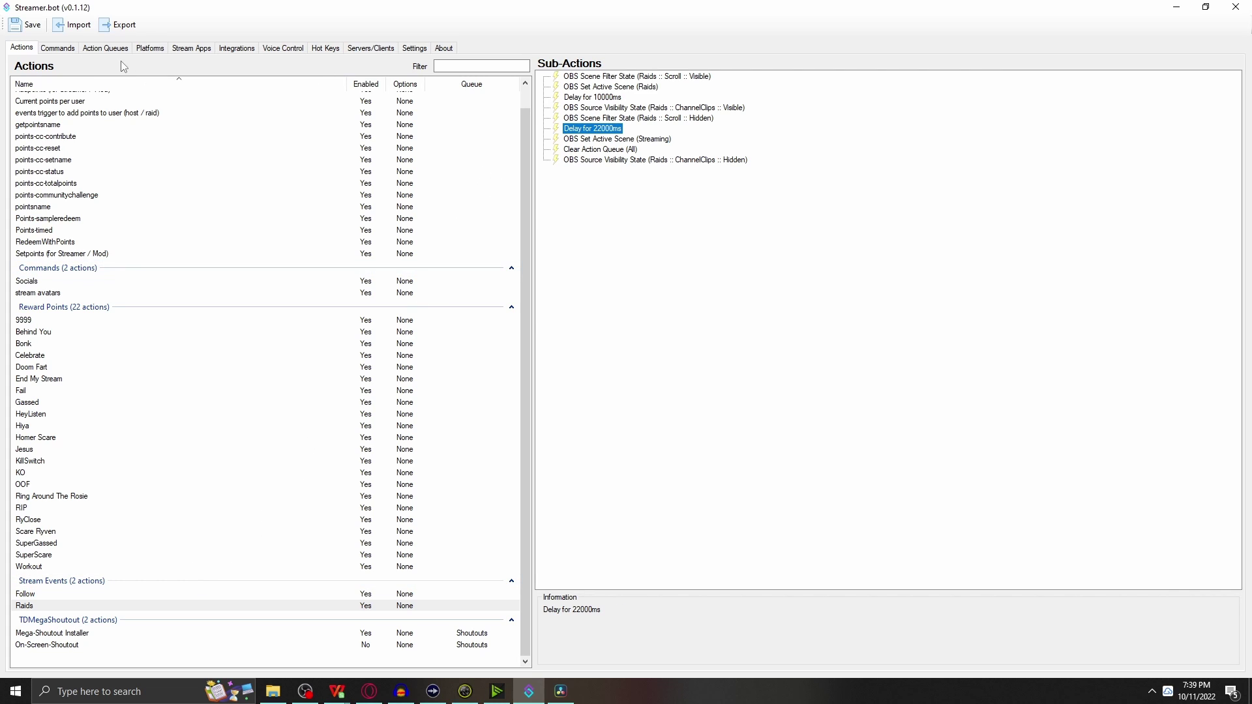
- Examine the broadcaster and bot account connections for Twitch
{"action": "left_click", "coordinate": [150, 49]}
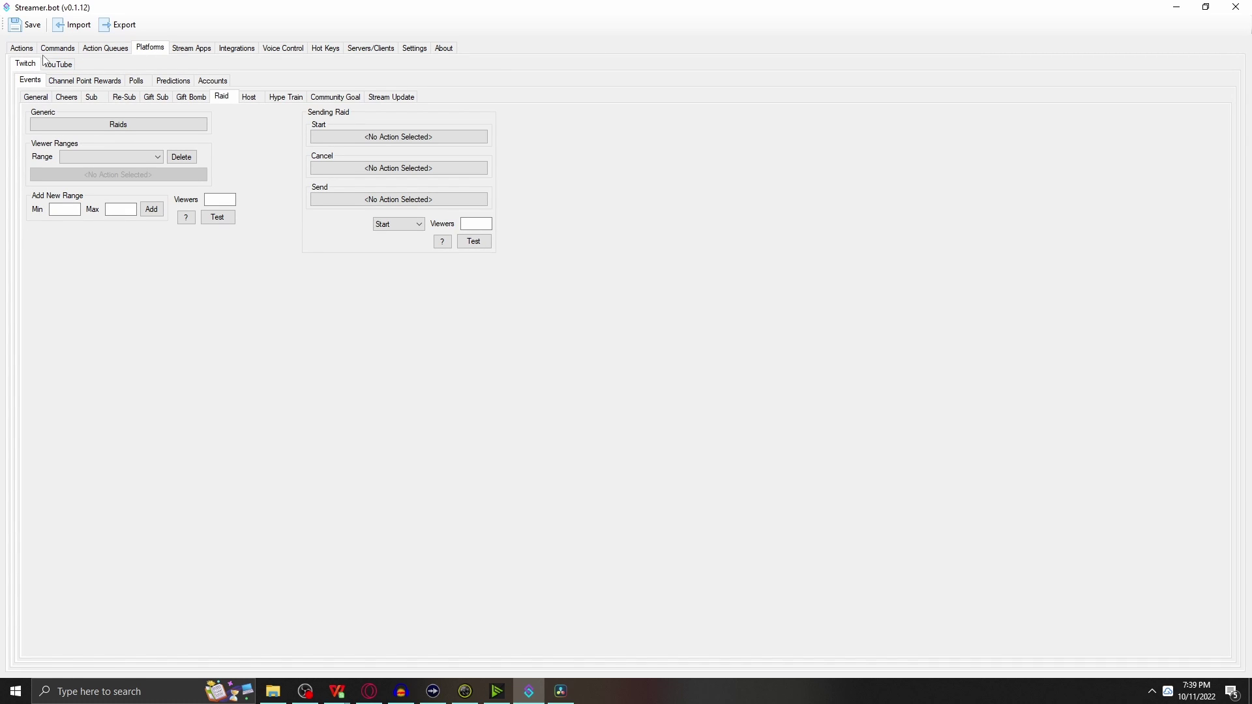
{"action": "left_click", "coordinate": [219, 81]}
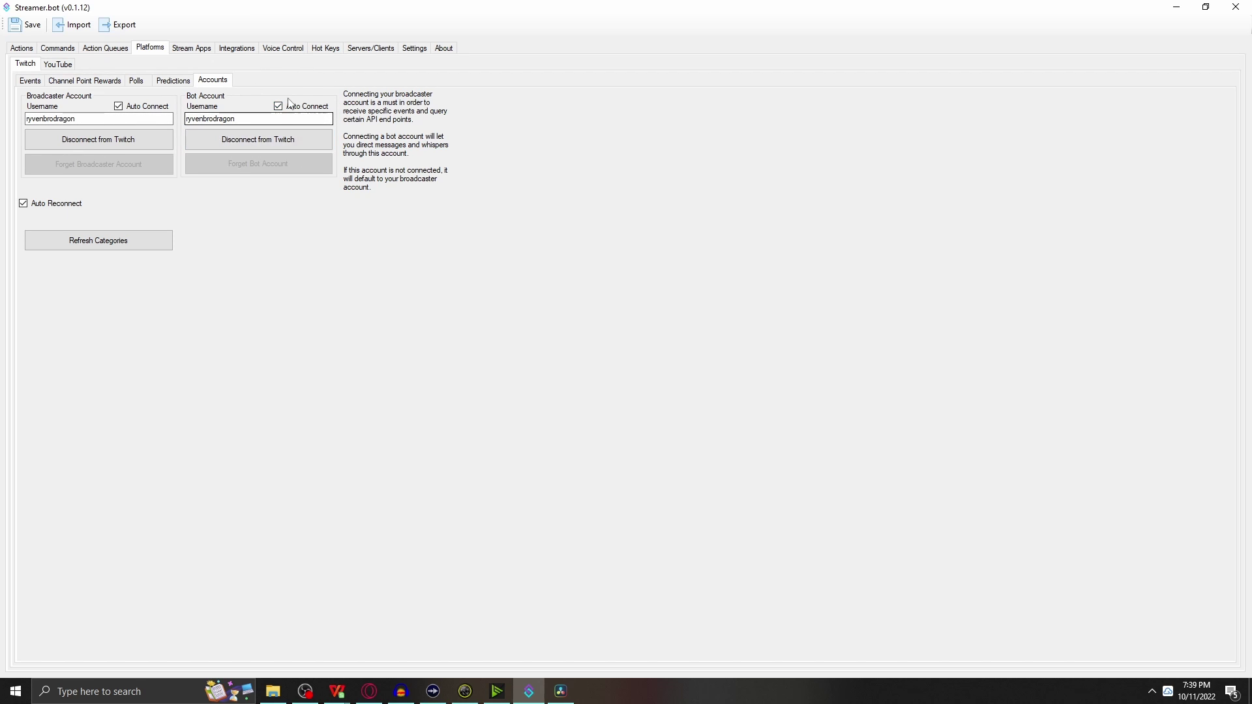
- Assign the Raids action to the generic Twitch raid event
{"action": "left_click", "coordinate": [30, 80]}
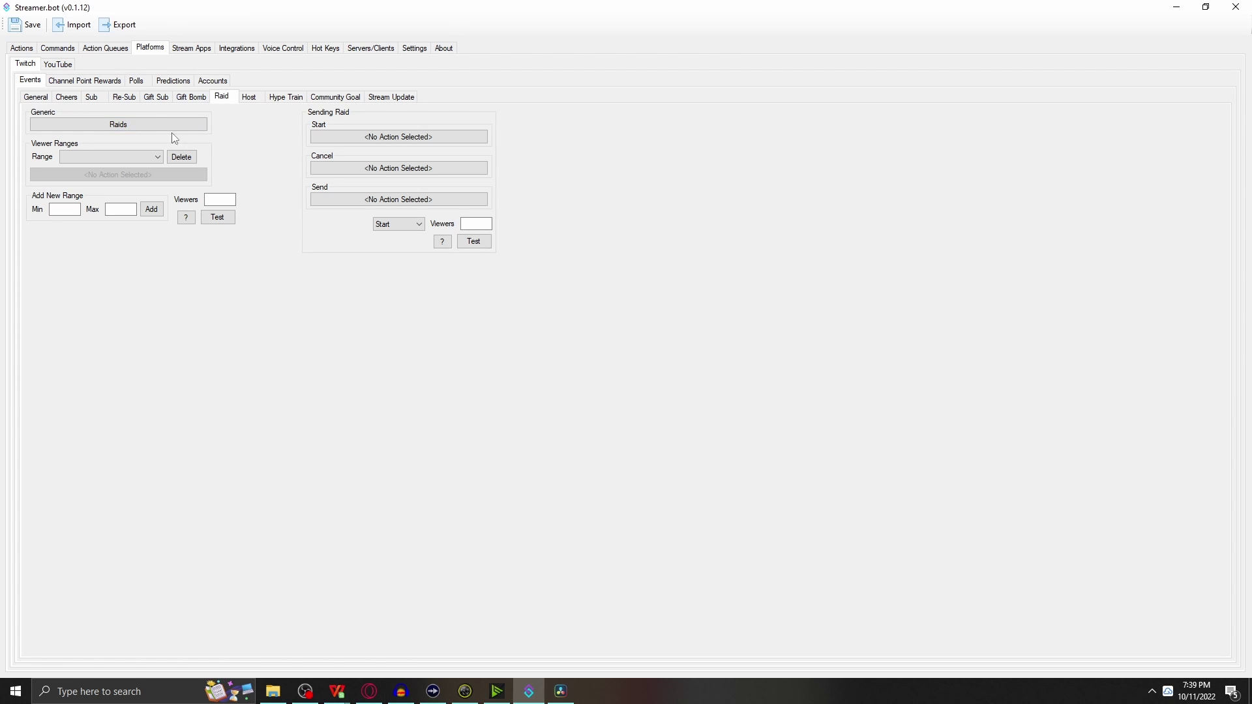
{"action": "left_click", "coordinate": [108, 126]}
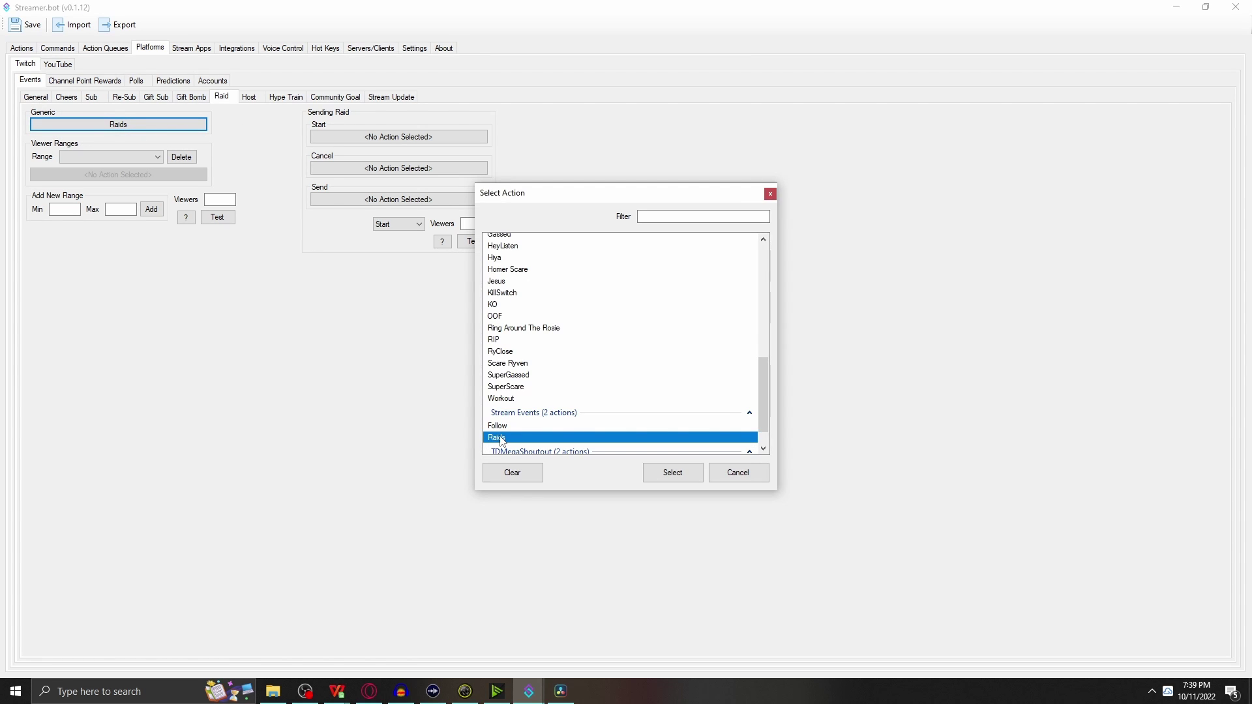
{"action": "left_click", "coordinate": [668, 474]}
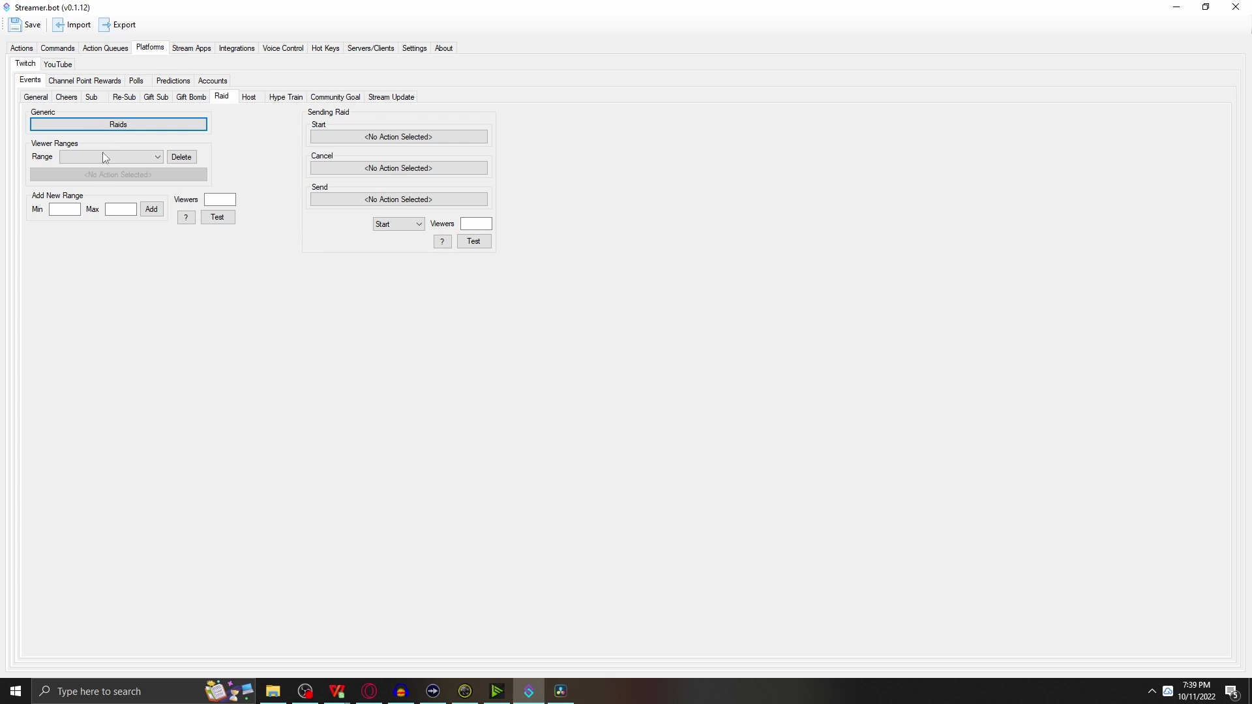
- Try a minimum of 15 for a new raid viewer range and clear the range fields again
{"action": "left_click", "coordinate": [71, 211]}
{"action": "type", "text": "15"}
{"action": "key", "text": "Tab"}
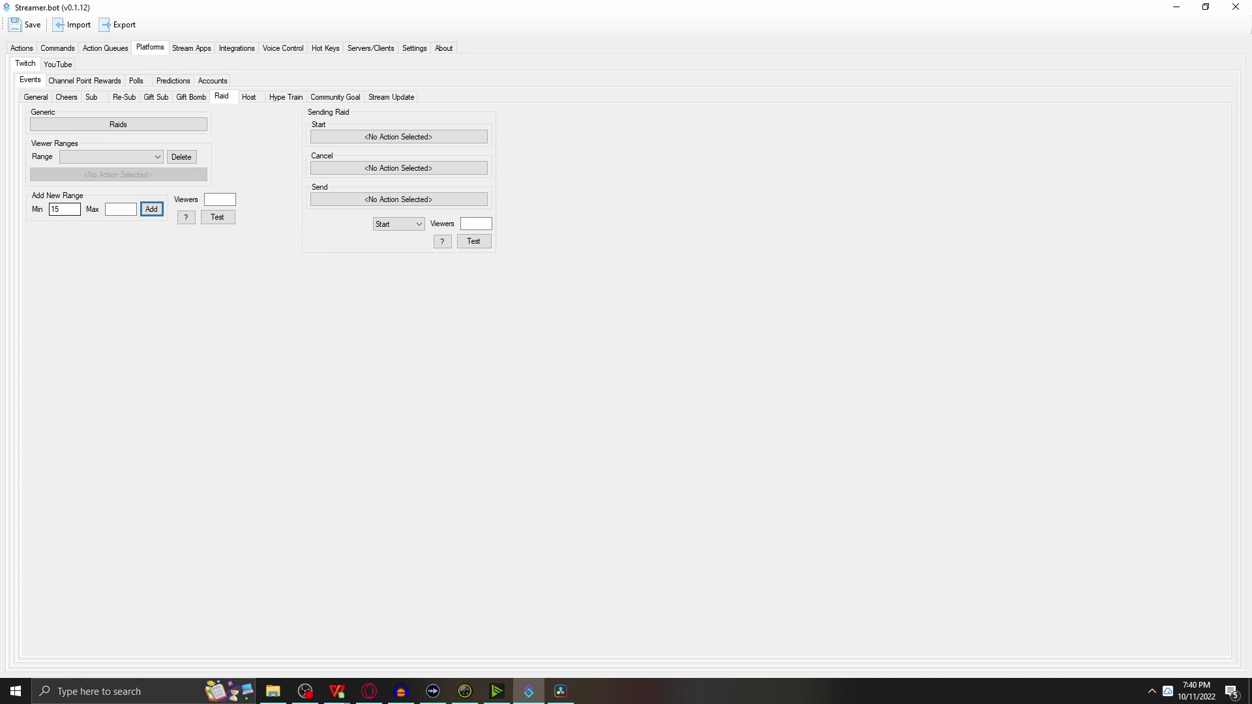
{"action": "left_click", "coordinate": [108, 213]}
{"action": "double_click", "coordinate": [70, 211]}
{"action": "key", "text": "BackSpace"}
{"action": "key", "text": "Tab"}
{"action": "key", "text": "BackSpace"}
- Try 50 as the viewer count for the incoming raid test and clear the field again
{"action": "left_click", "coordinate": [221, 202]}
{"action": "type", "text": "50"}
{"action": "double_click", "coordinate": [224, 198]}
{"action": "key", "text": "BackSpace"}
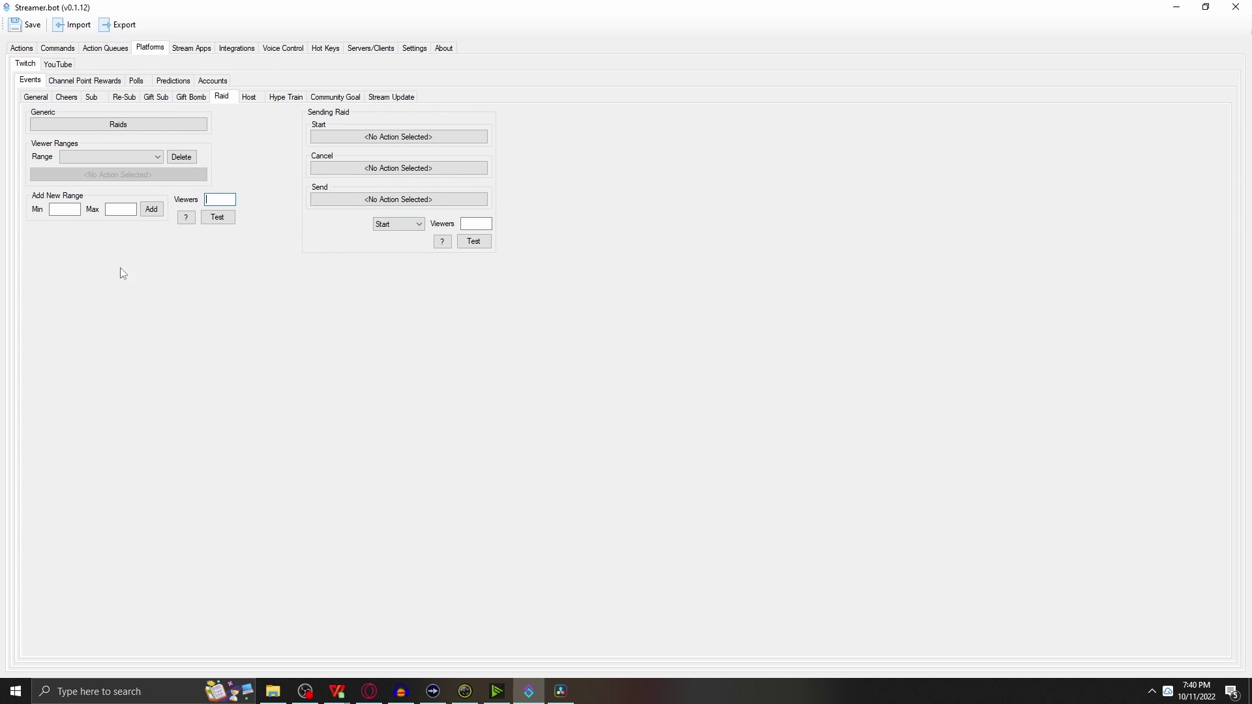